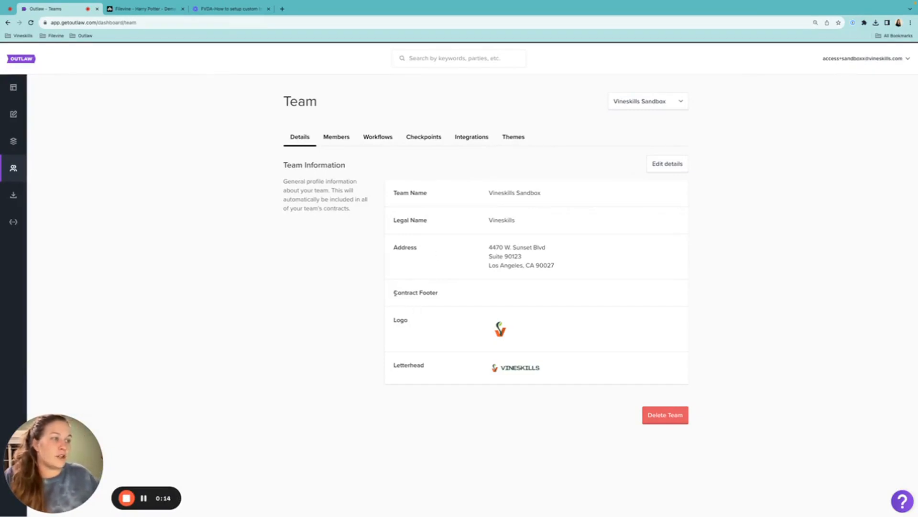
# Step: Open the team details for editing, go to the Contract Footer field, and save the details without entering footer text
pyautogui.moveTo(395, 292); pyautogui.dragTo(441, 294)
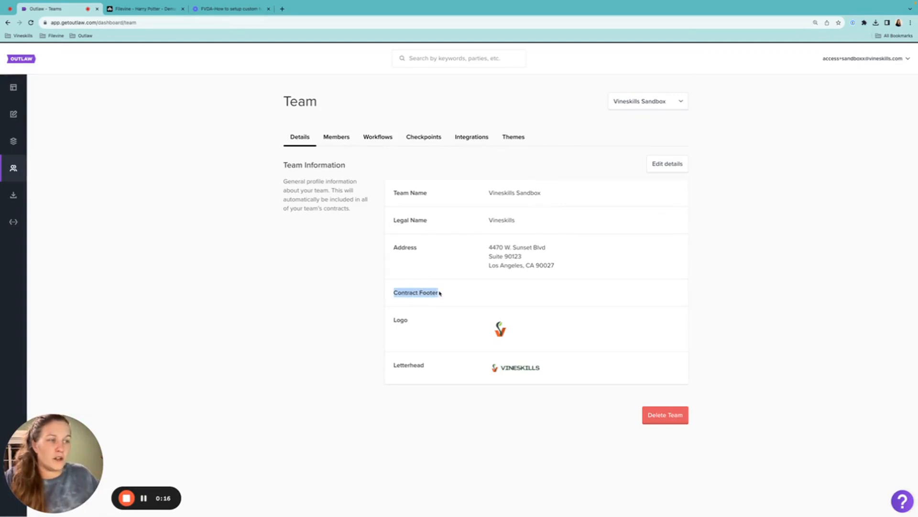
pyautogui.click(672, 165)
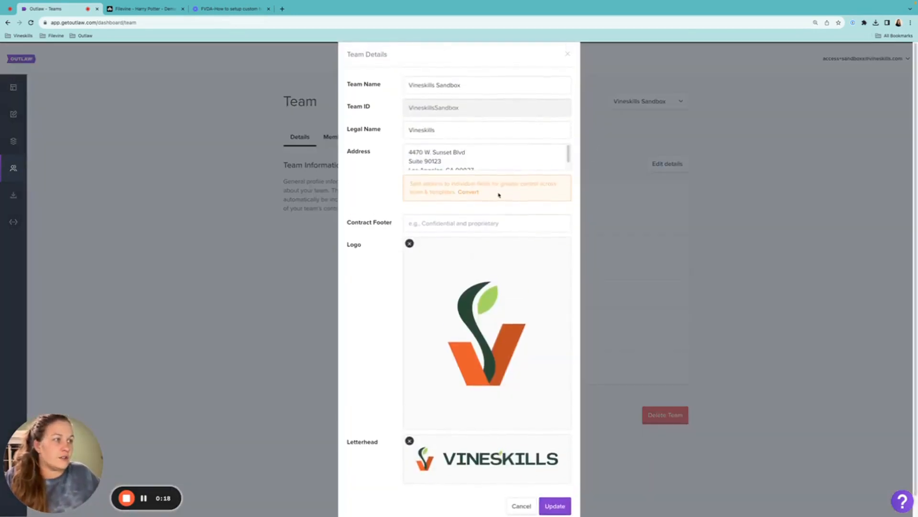
pyautogui.click(470, 202)
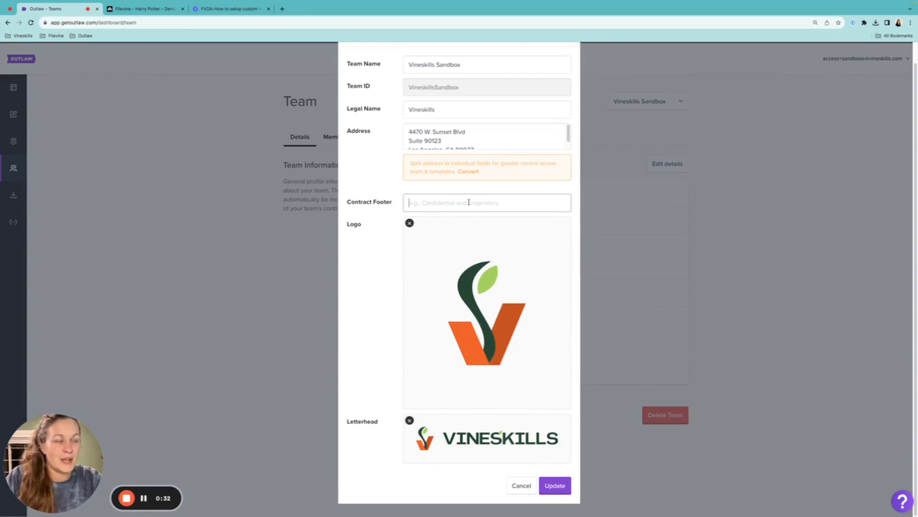
pyautogui.click(557, 486)
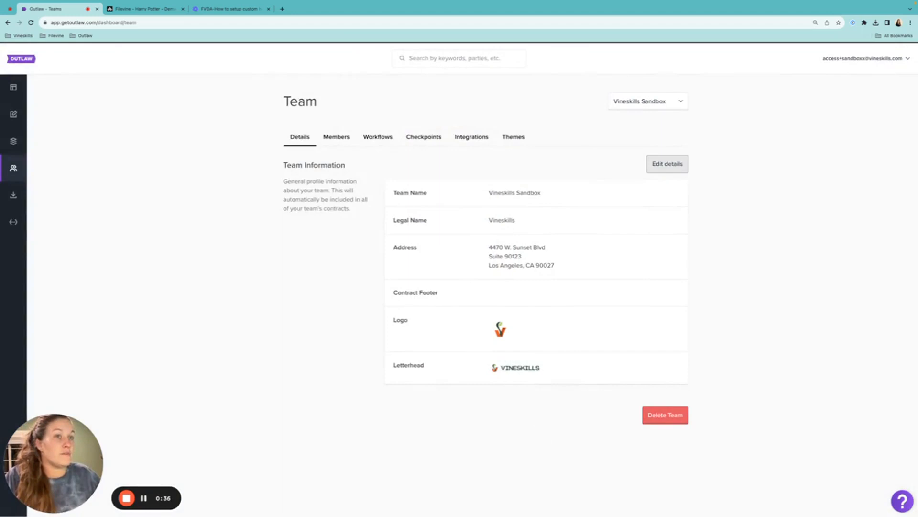
# Step: Open the Test template from the templates list for editing and display its footer area
pyautogui.click(14, 142)
pyautogui.scroll(-1, 568, 355)
pyautogui.scroll(-4, 568, 355)
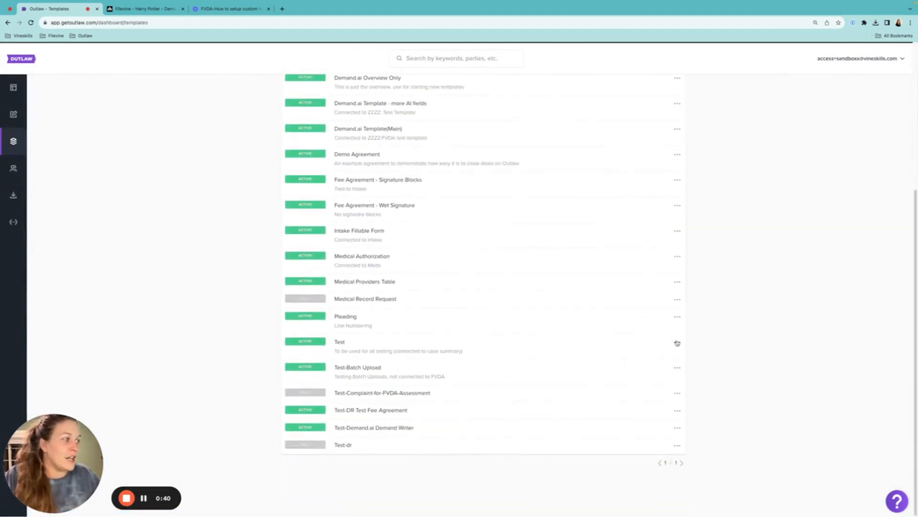
pyautogui.click(678, 342)
pyautogui.click(634, 356)
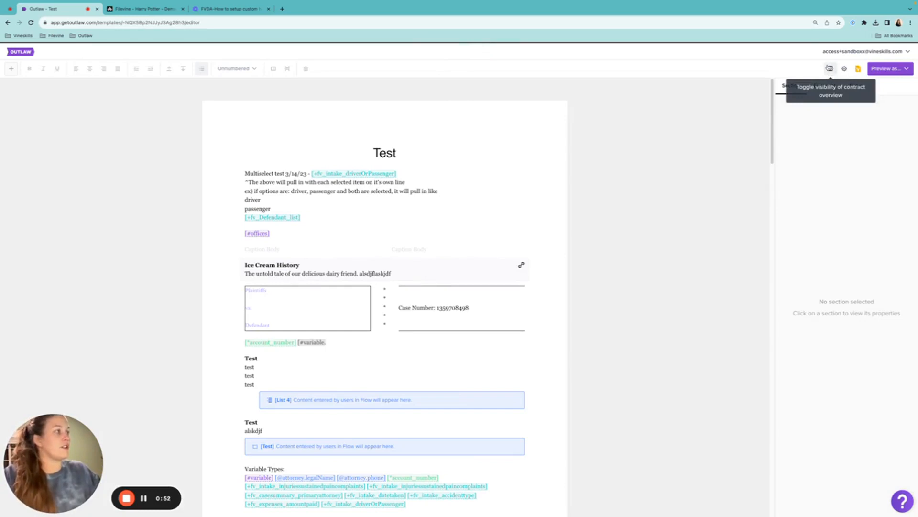
pyautogui.click(829, 69)
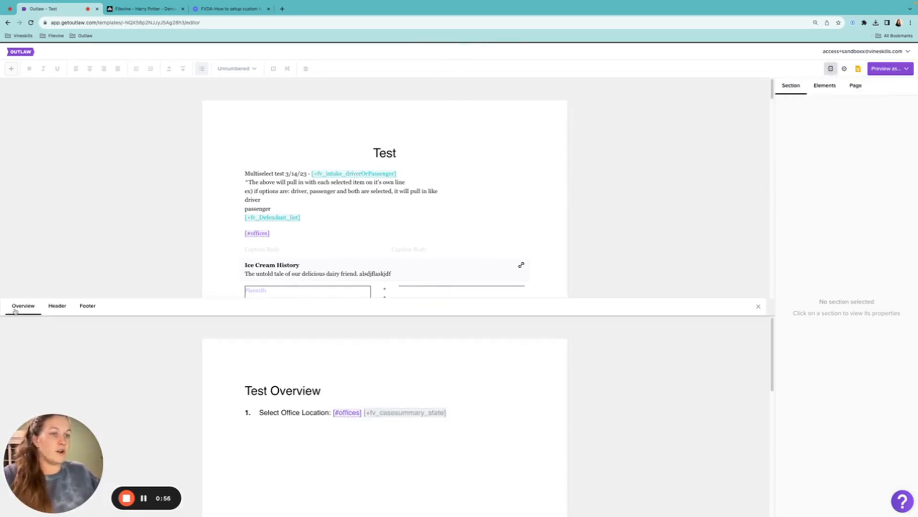
pyautogui.click(89, 309)
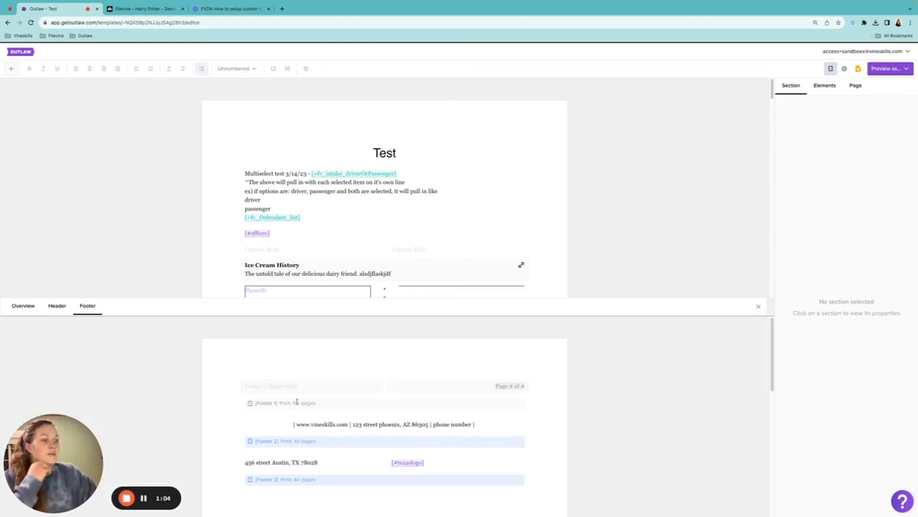
# Step: Try printing Footer 1 on all pages, and set it back to No pages
pyautogui.click(304, 385)
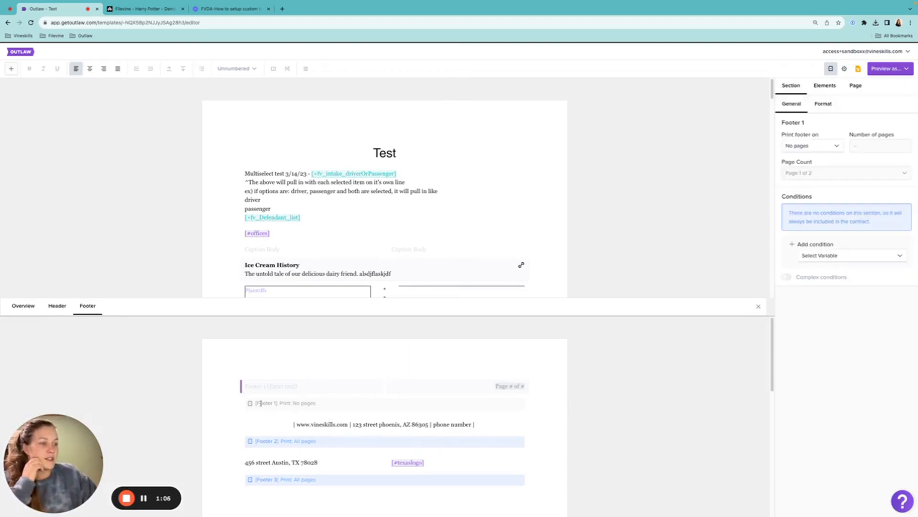
pyautogui.click(813, 146)
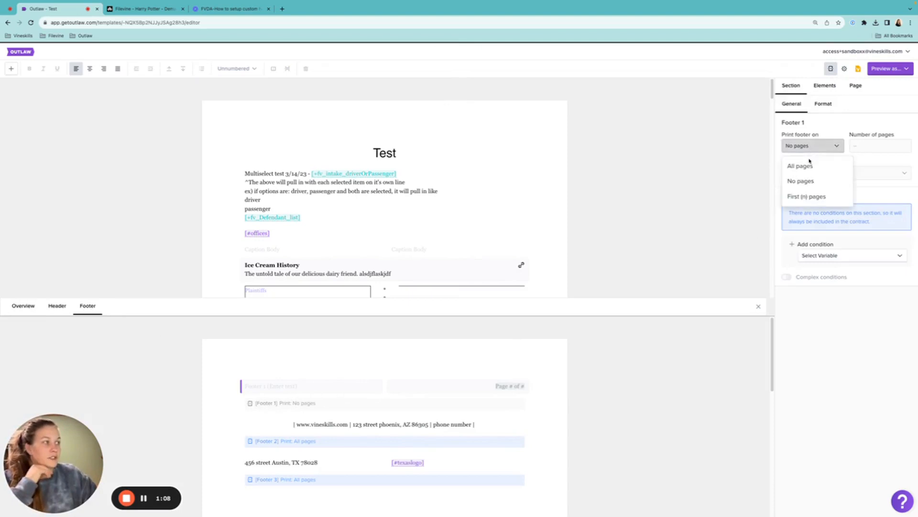
pyautogui.click(808, 165)
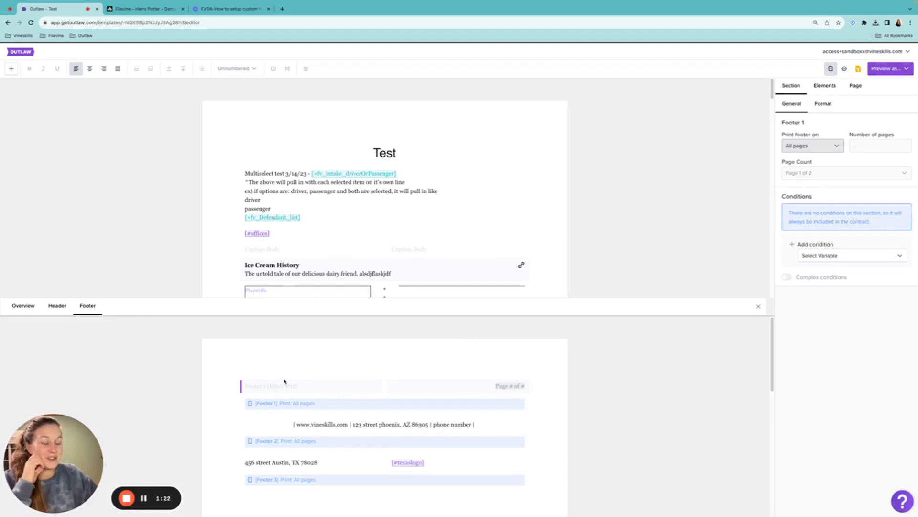
pyautogui.click(814, 147)
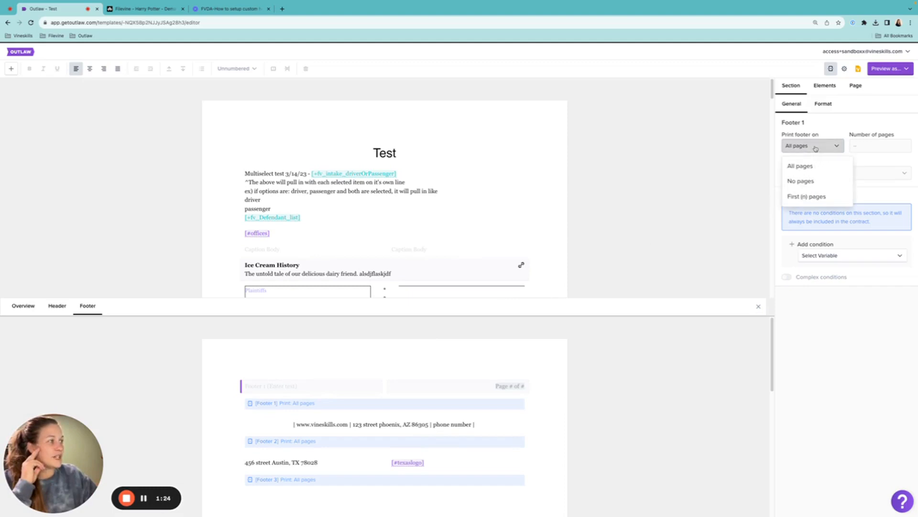
pyautogui.click(807, 182)
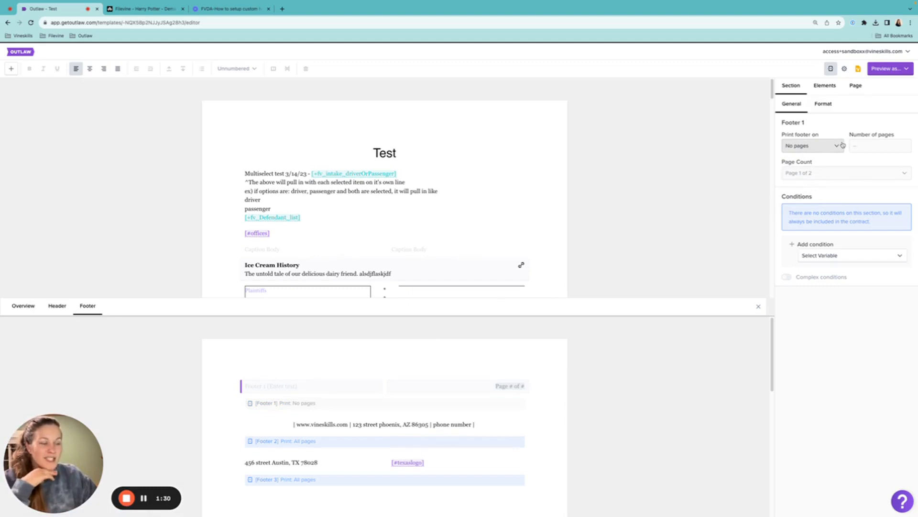
# Step: Examine the settings of Footer 2 and Footer 3 and the column layouts available for a new footer
pyautogui.click(280, 423)
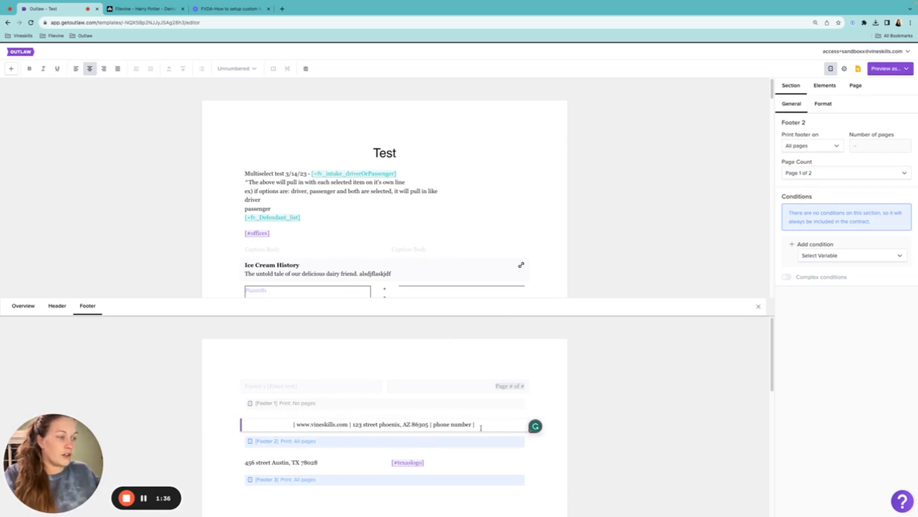
pyautogui.click(340, 462)
pyautogui.click(443, 462)
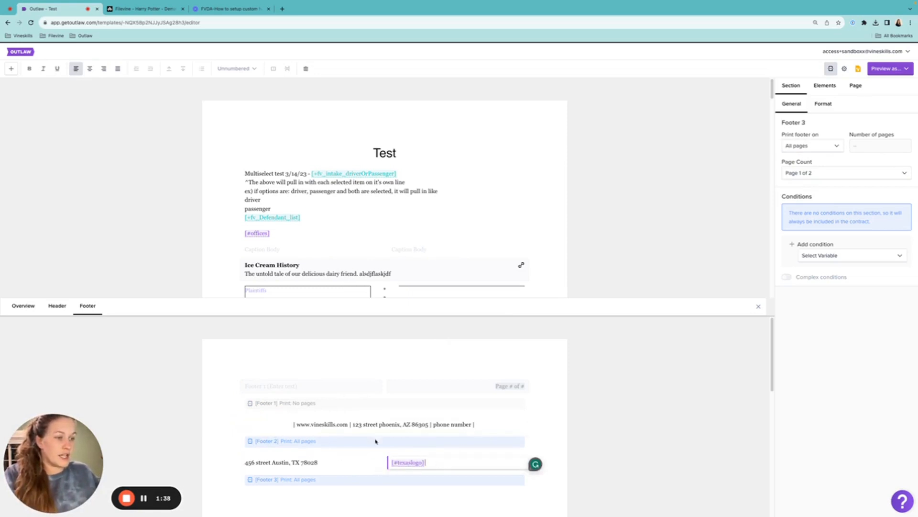
pyautogui.click(293, 424)
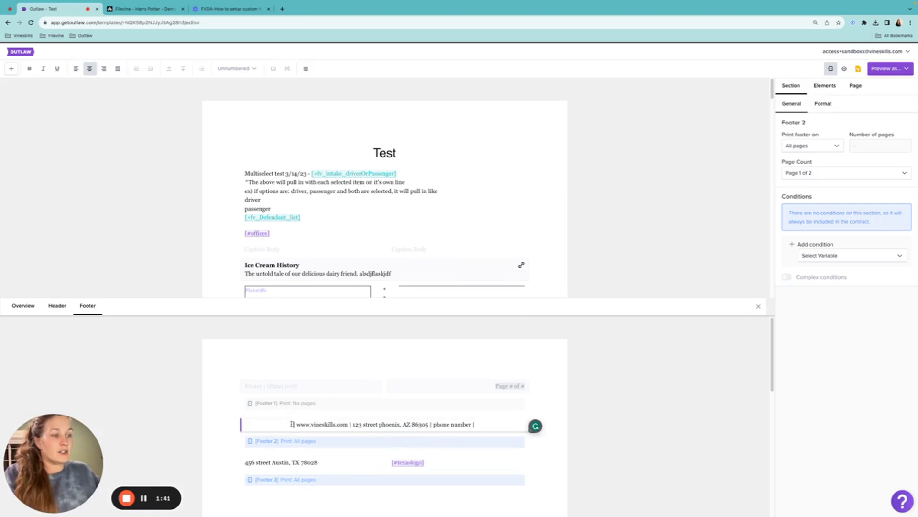
pyautogui.click(11, 69)
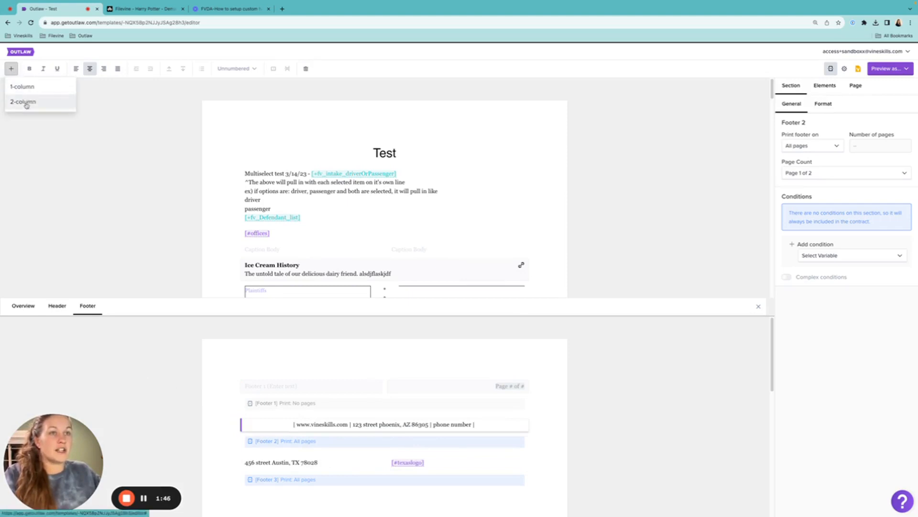
# Step: Add a 1-column footer below Footer 3 and enter the placeholder text "alksjdflkajsldkfjaskljdf" in it
pyautogui.click(348, 464)
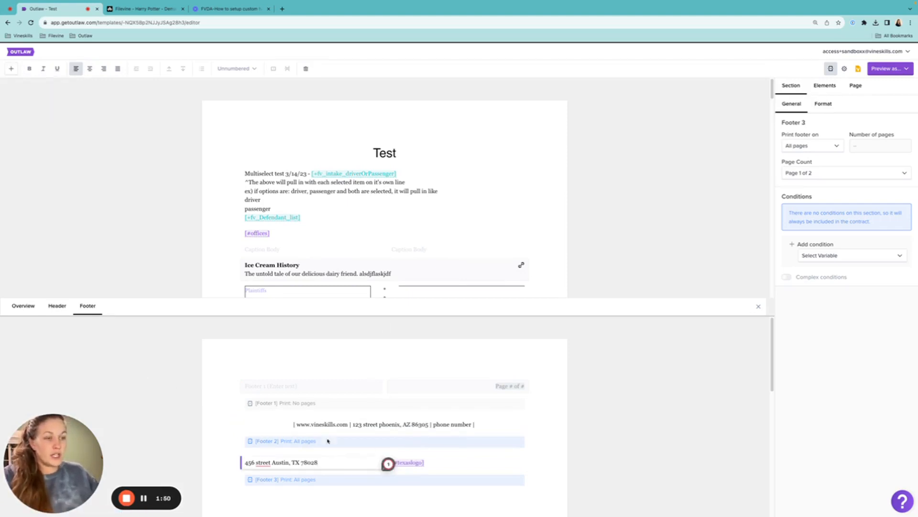
pyautogui.click(11, 68)
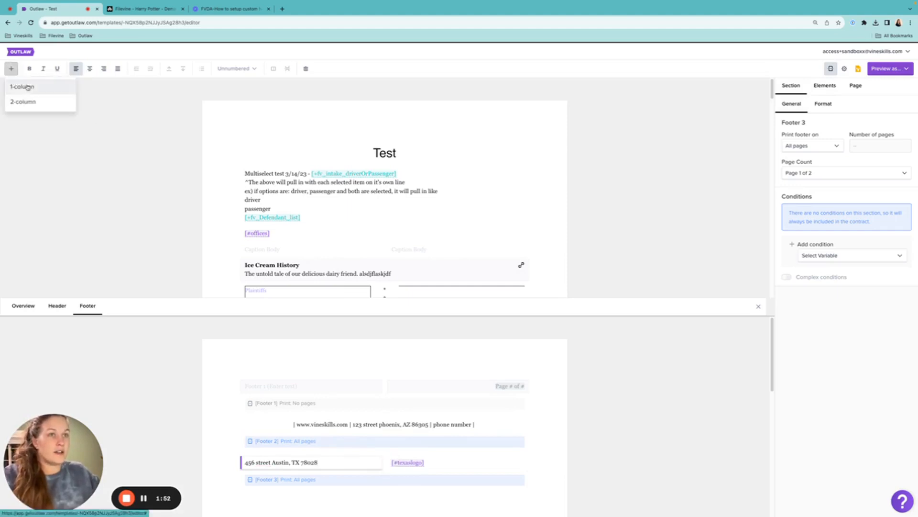
pyautogui.click(21, 86)
pyautogui.scroll(-2, 334, 445)
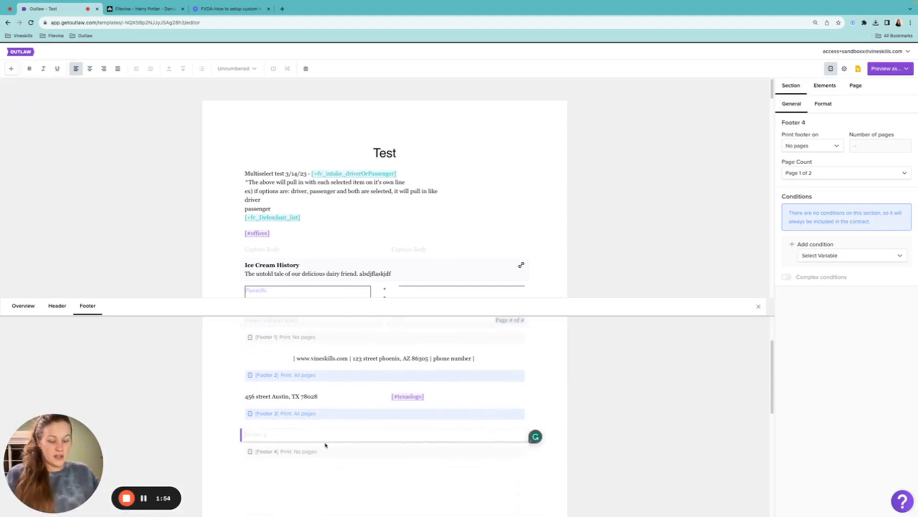
pyautogui.write('alksjdflkajsldkfjaskljdf')
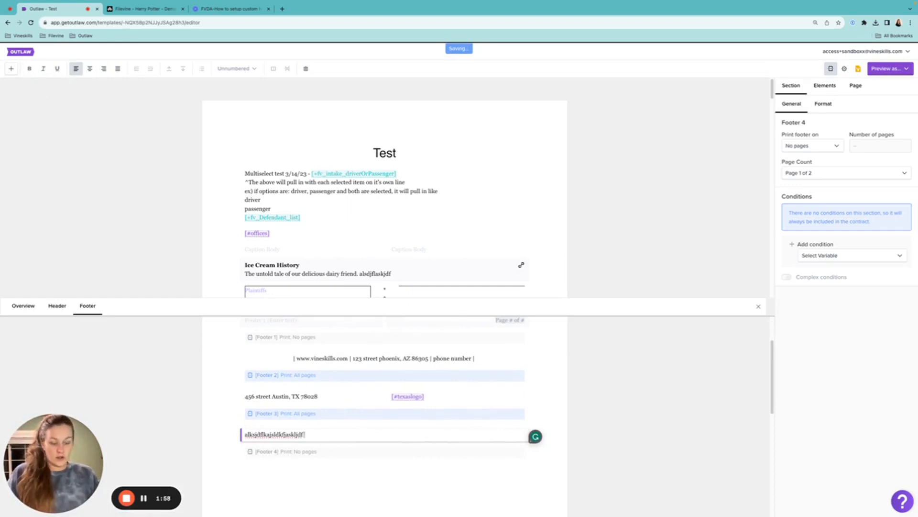
# Step: Insert the variable [#image] after the placeholder text in Footer 4
pyautogui.write(' [#')
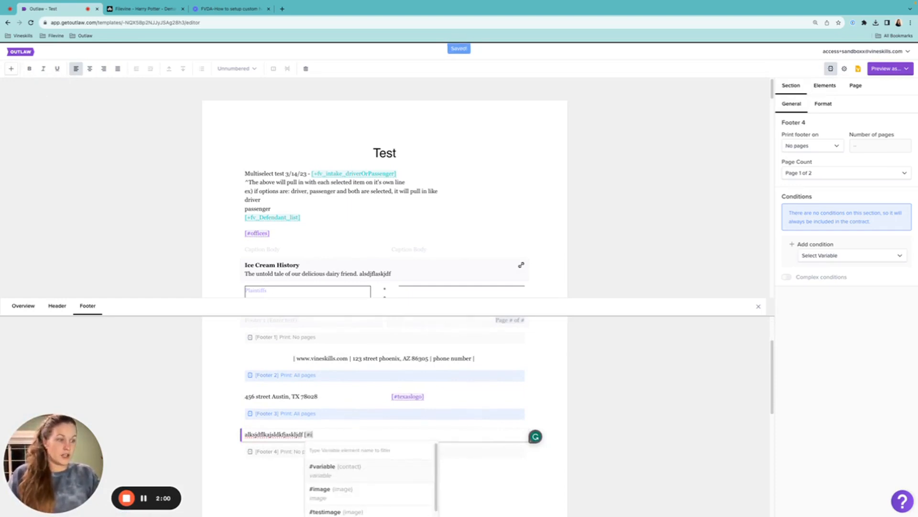
pyautogui.write('image[')
pyautogui.press('BackSpace')
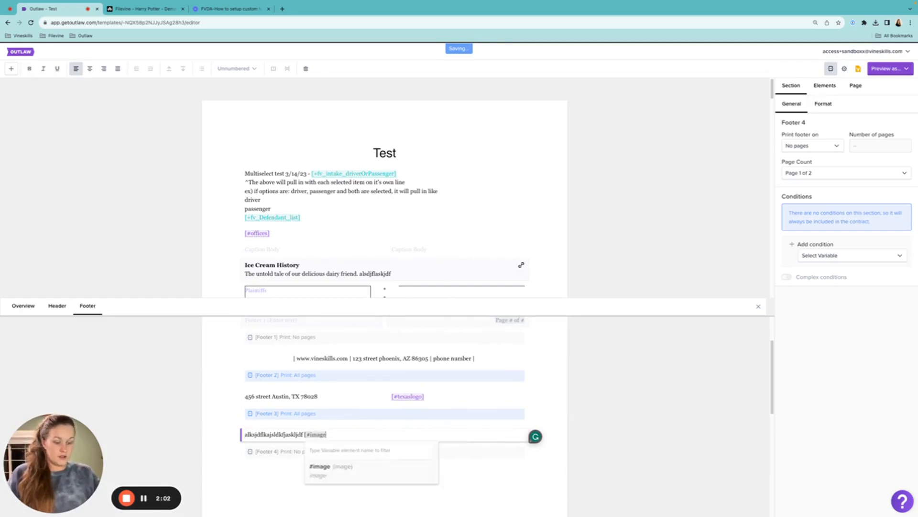
pyautogui.write('] ')
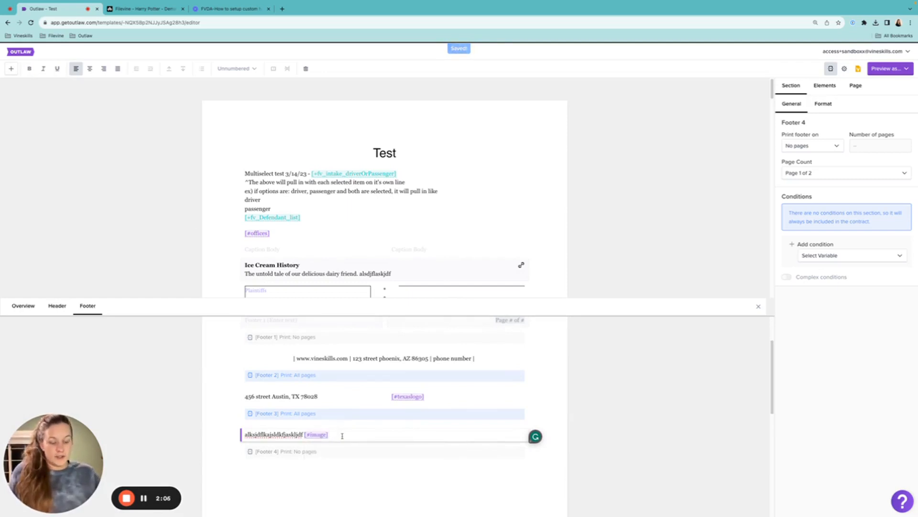
pyautogui.write('[')
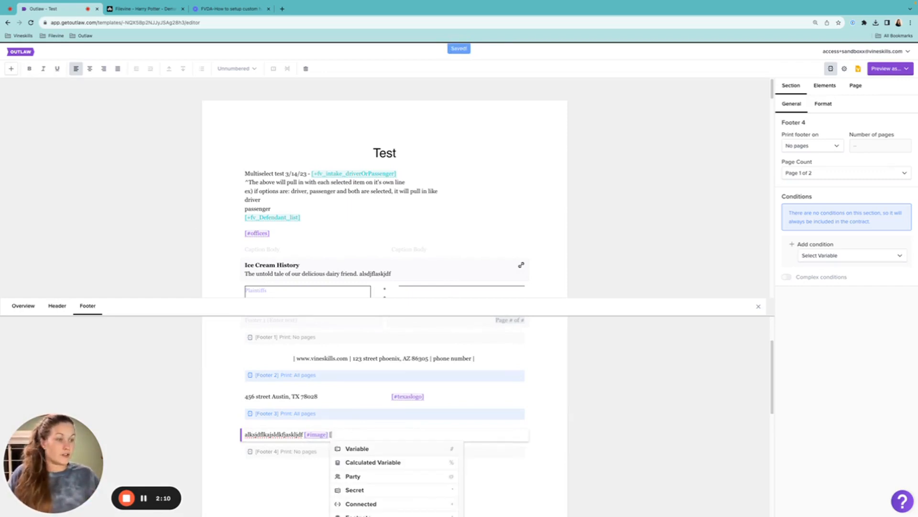
pyautogui.press('BackSpace')
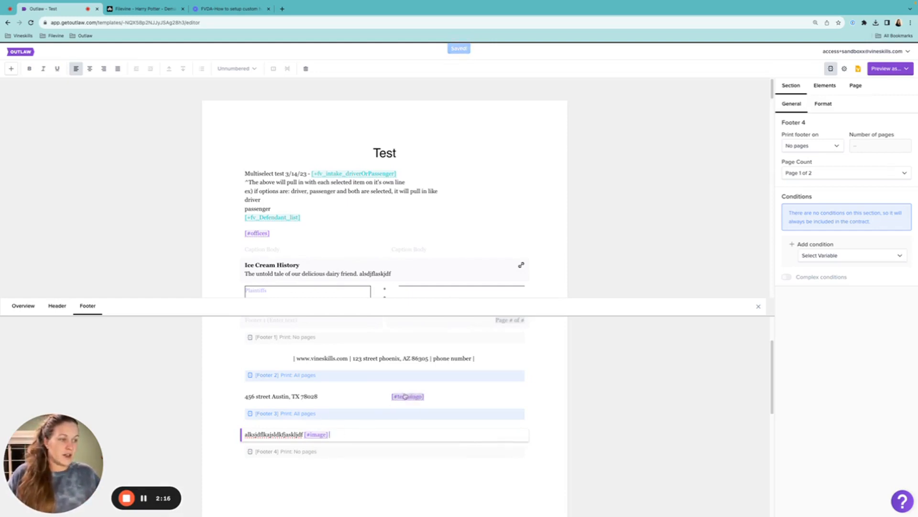
# Step: Check the settings of the image variable in Footer 4 and close them without changes
pyautogui.click(317, 435)
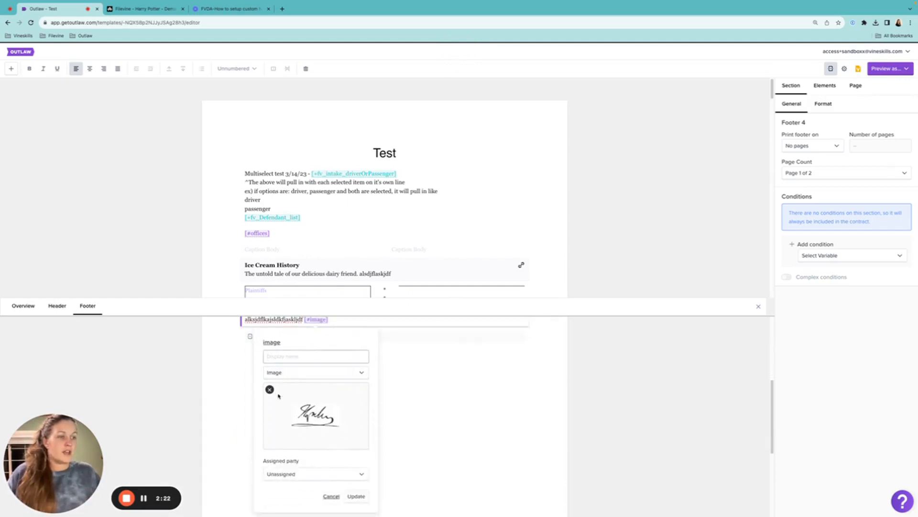
pyautogui.scroll(1, 355, 397)
pyautogui.click(346, 332)
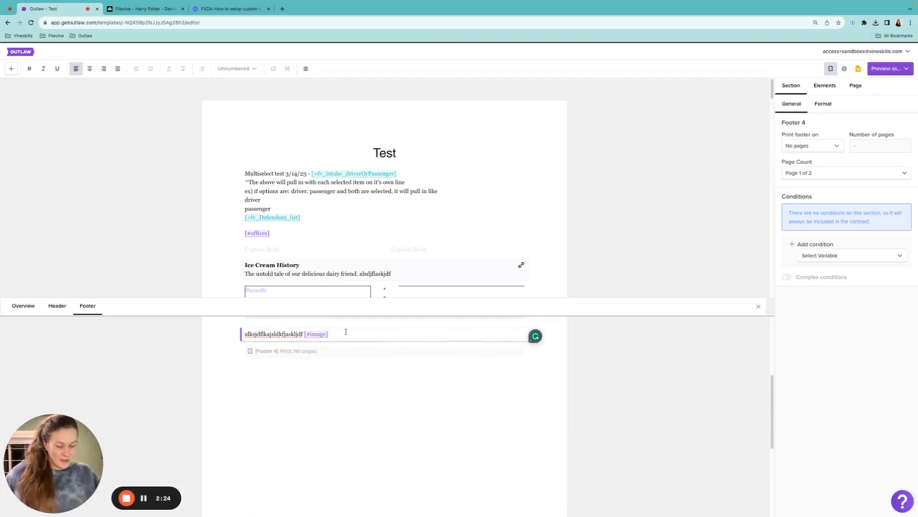
# Step: Replace the [#image] variable in Footer 4 with a new variable named [#footerimage]
pyautogui.press('BackSpace')
pyautogui.press('BackSpace')
pyautogui.press('BackSpace')
pyautogui.press('BackSpace')
pyautogui.press('BackSpace')
pyautogui.press('BackSpace')
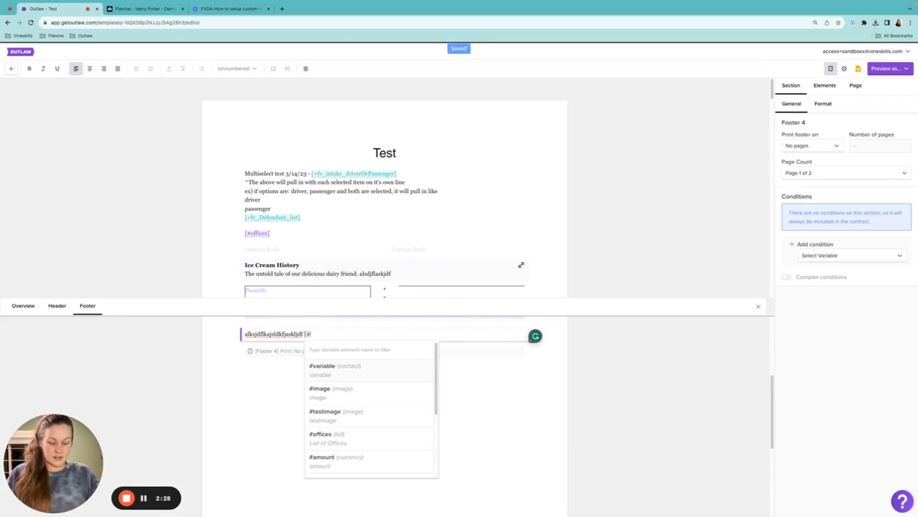
pyautogui.write('footerima')
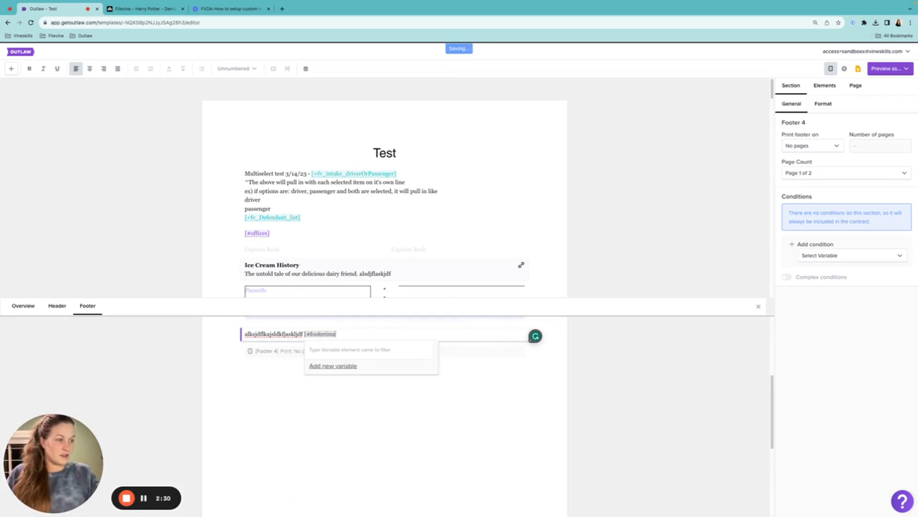
pyautogui.write('ge')
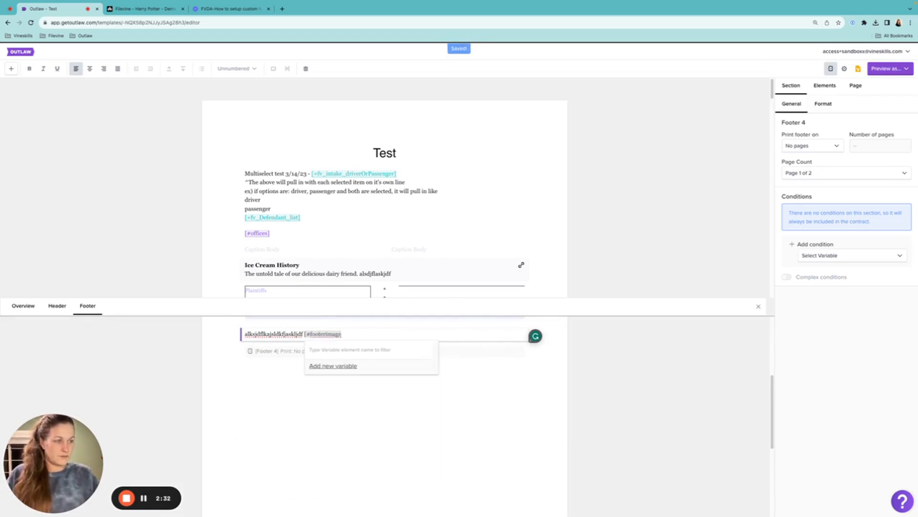
pyautogui.write(']]')
# Step: Change the [#footerimage] variable in Footer 4 from a text variable to the Image type
pyautogui.click(326, 335)
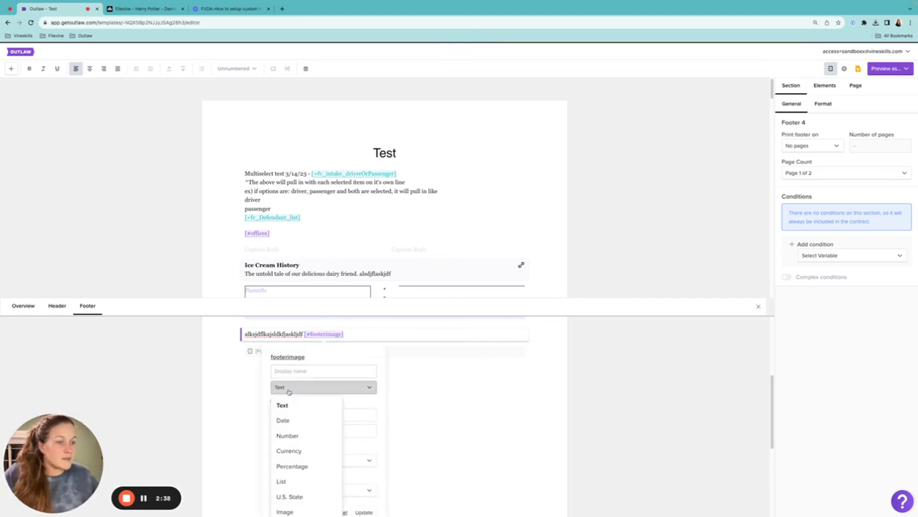
pyautogui.click(287, 393)
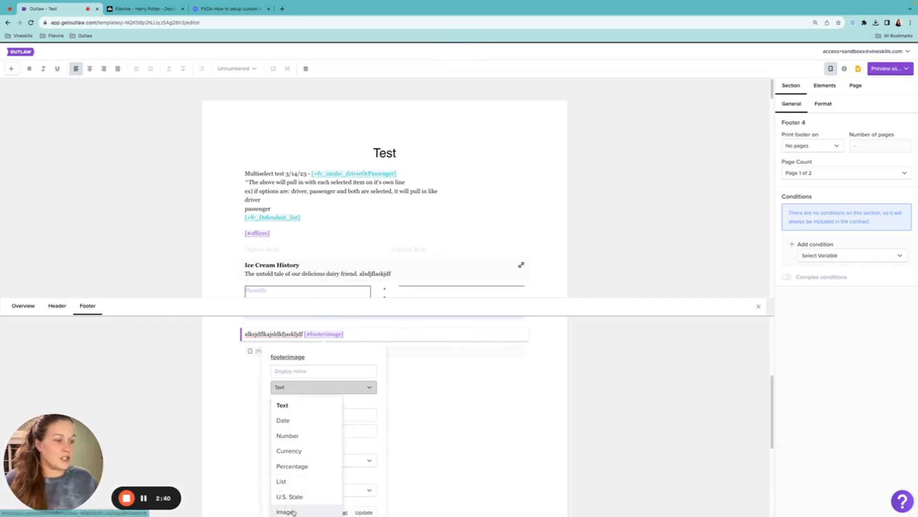
pyautogui.scroll(-2, 292, 495)
pyautogui.click(285, 480)
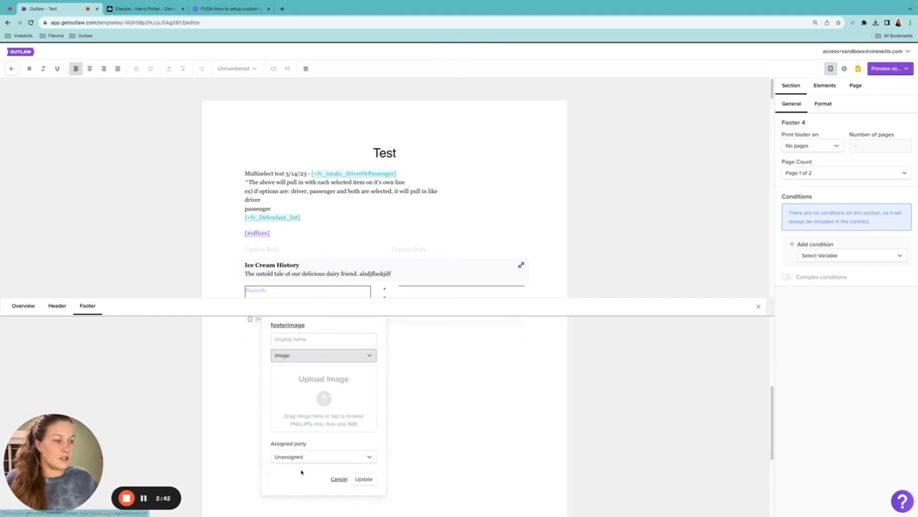
# Step: Upload VS-URL-TAG-Color.png as the image for the [#footerimage] variable and close its settings
pyautogui.click(324, 406)
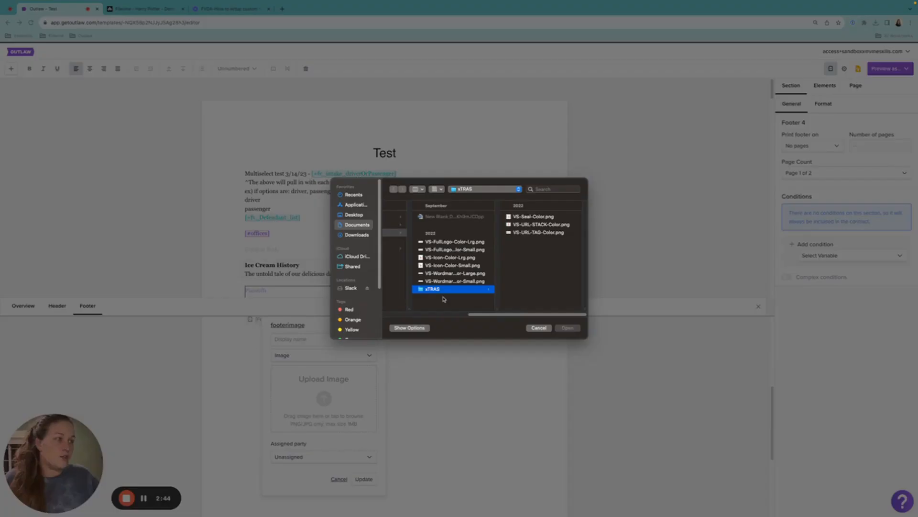
pyautogui.click(539, 232)
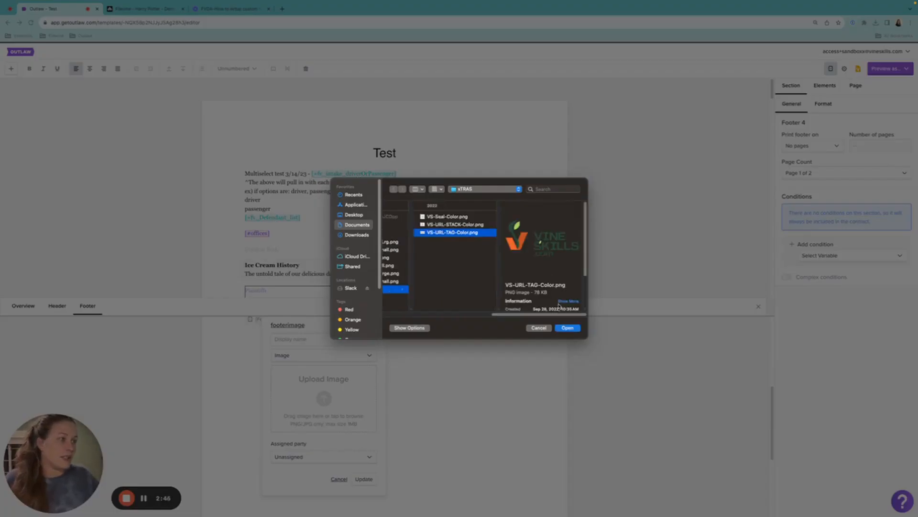
pyautogui.click(567, 328)
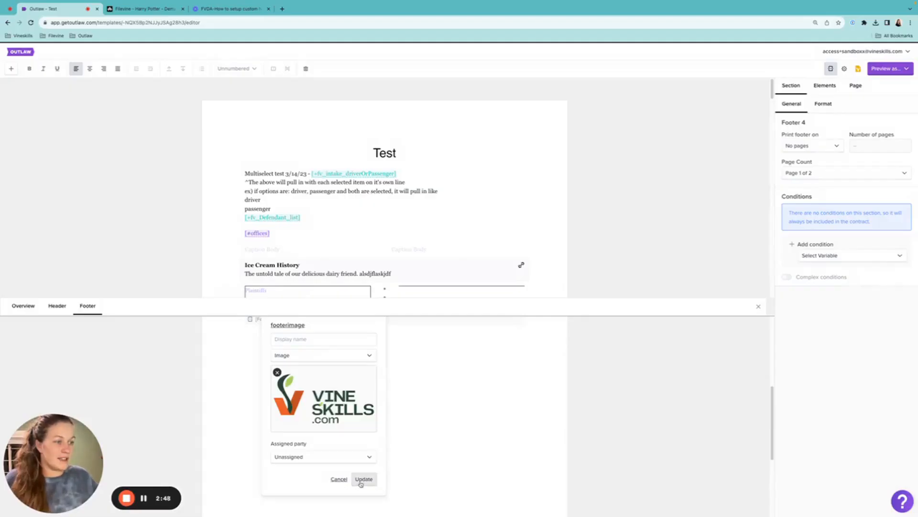
pyautogui.scroll(1, 409, 432)
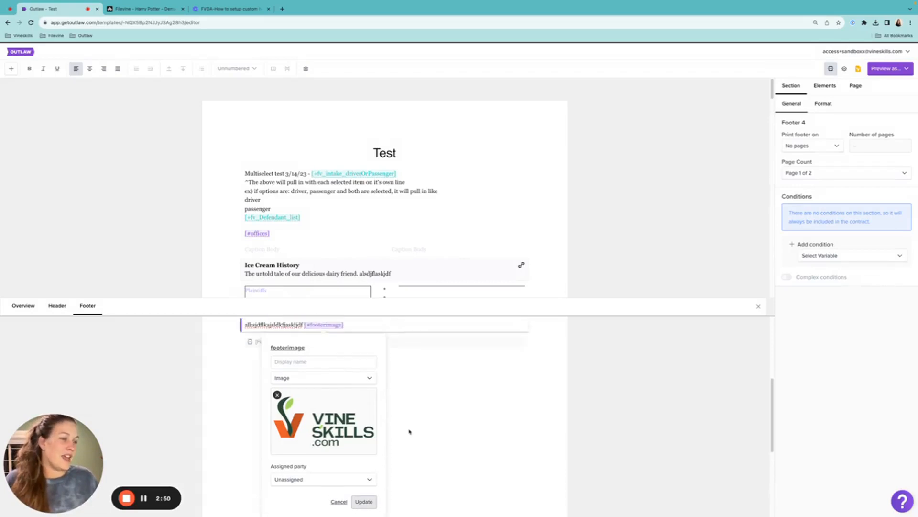
pyautogui.click(385, 353)
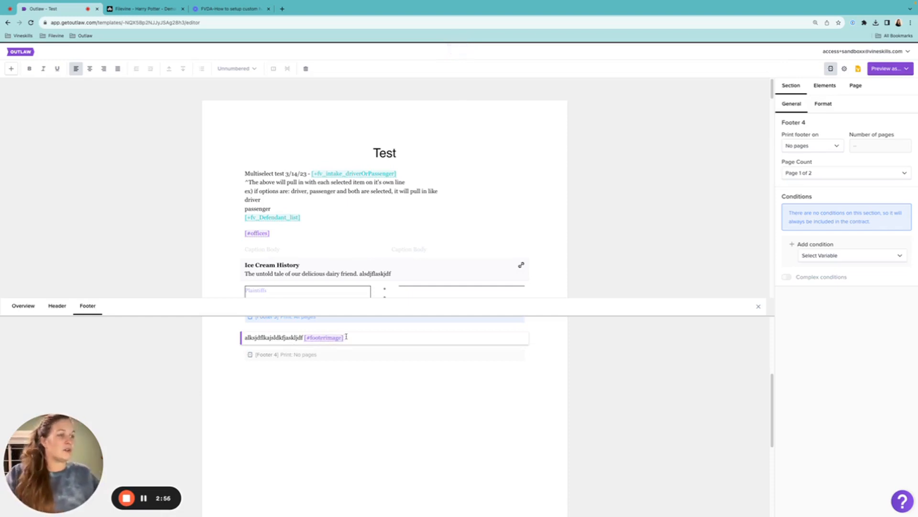
# Step: Check which pages Footer 4 can be printed on and set its page count format to "Page 1"
pyautogui.scroll(1, 347, 356)
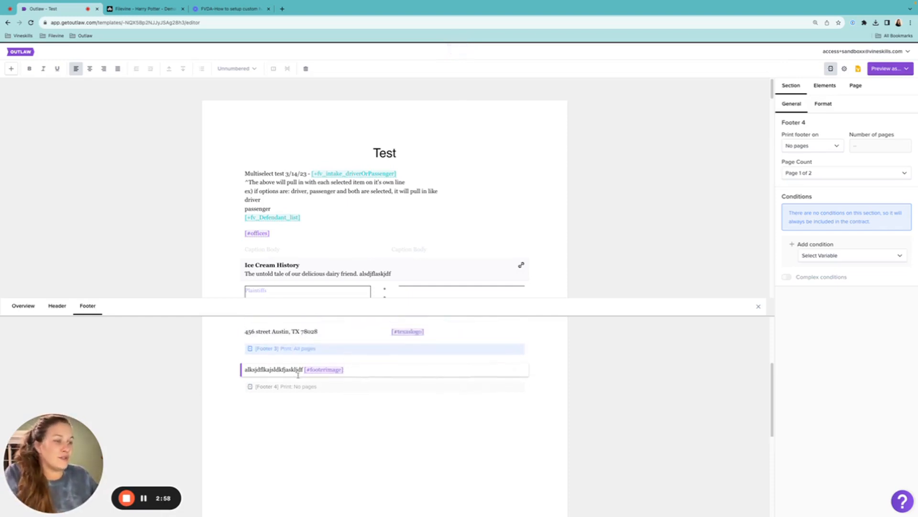
pyautogui.scroll(2, 354, 368)
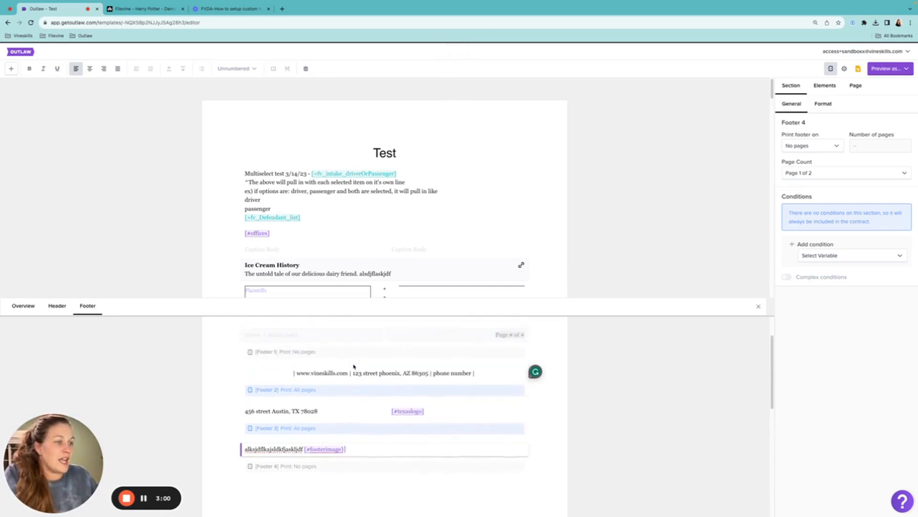
pyautogui.scroll(-1, 294, 406)
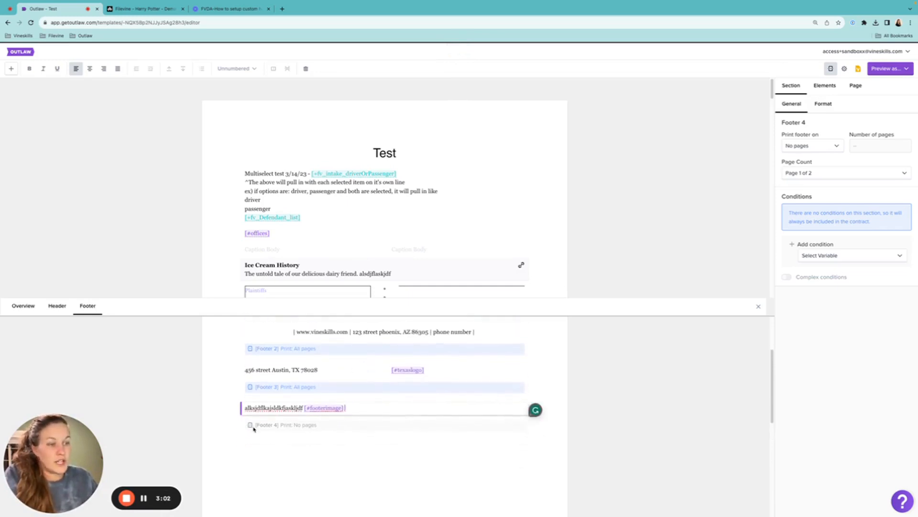
pyautogui.moveTo(253, 426); pyautogui.dragTo(315, 425)
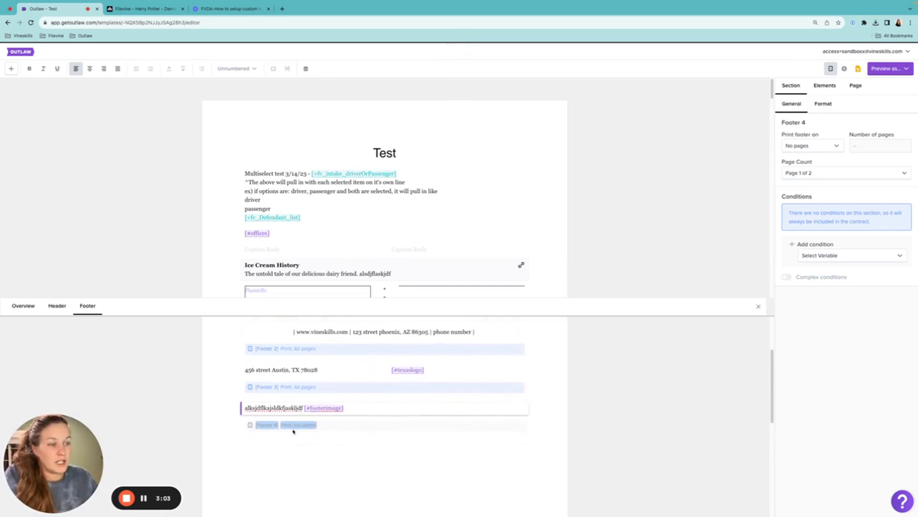
pyautogui.click(818, 145)
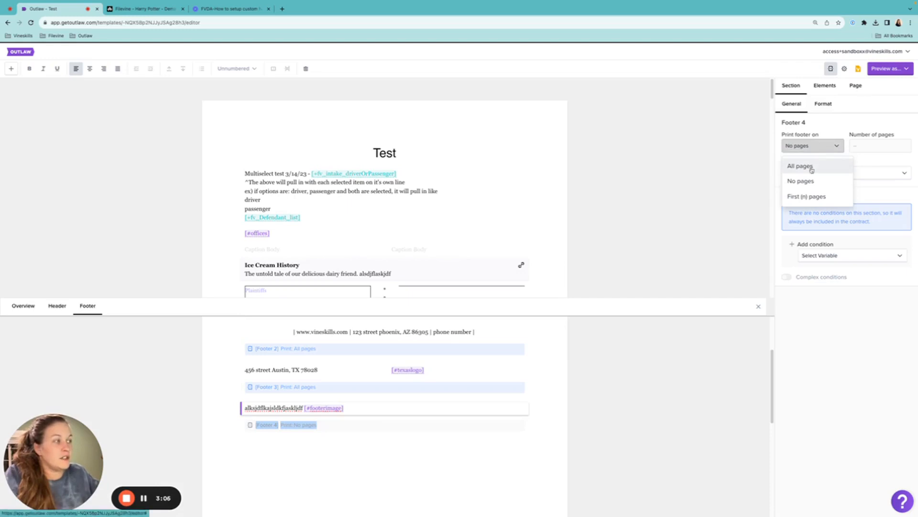
pyautogui.click(864, 163)
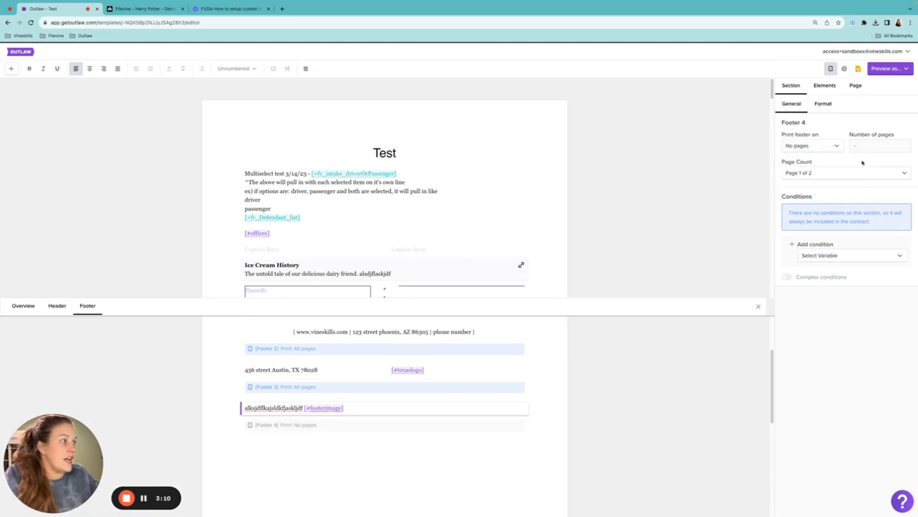
pyautogui.click(836, 173)
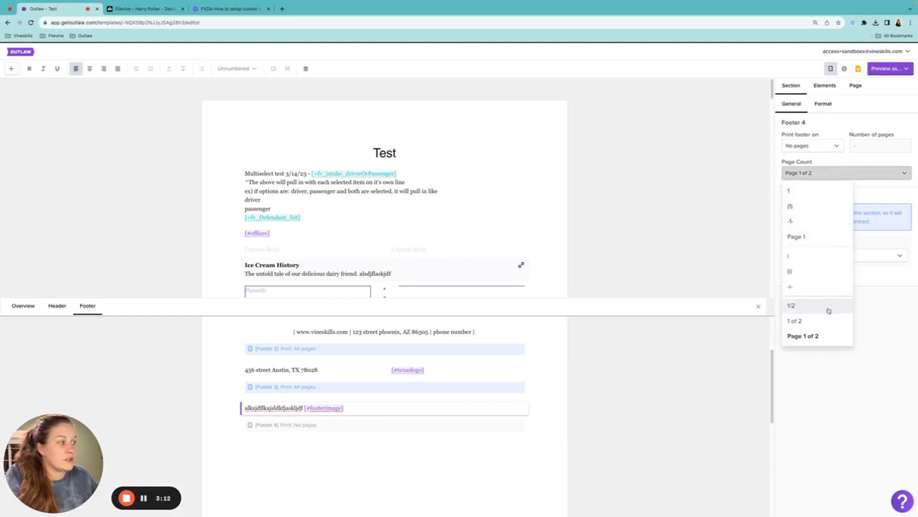
pyautogui.click(811, 243)
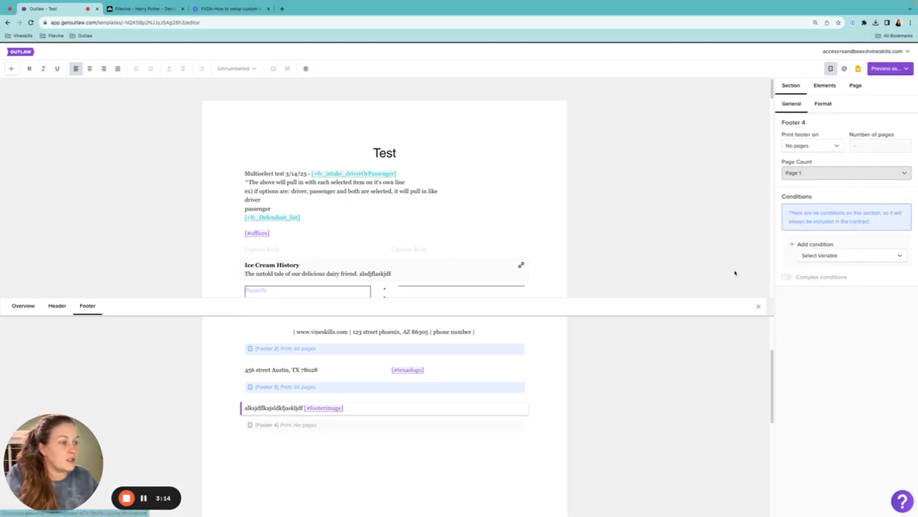
pyautogui.click(347, 370)
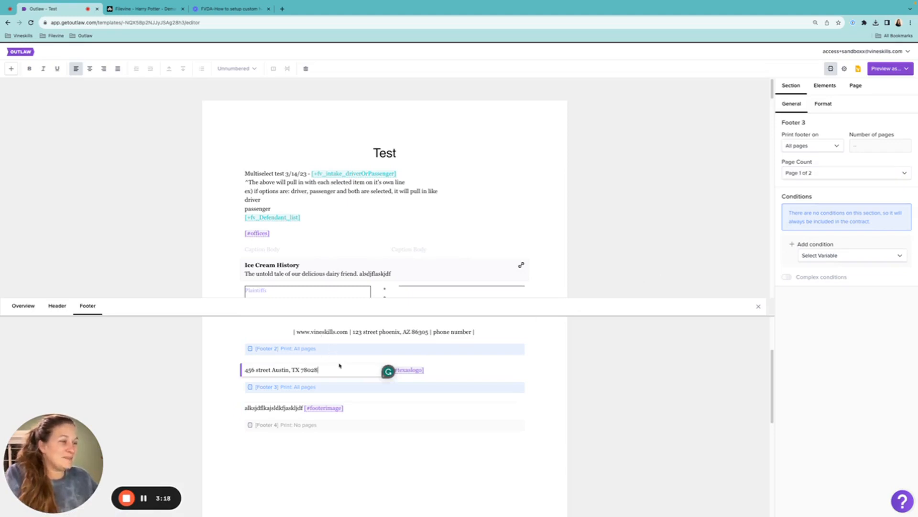
pyautogui.scroll(1, 340, 365)
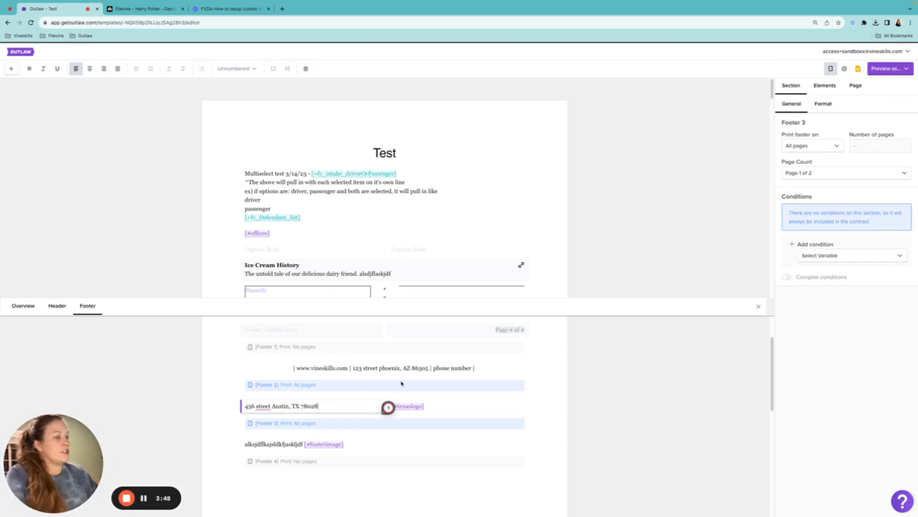
pyautogui.click(461, 409)
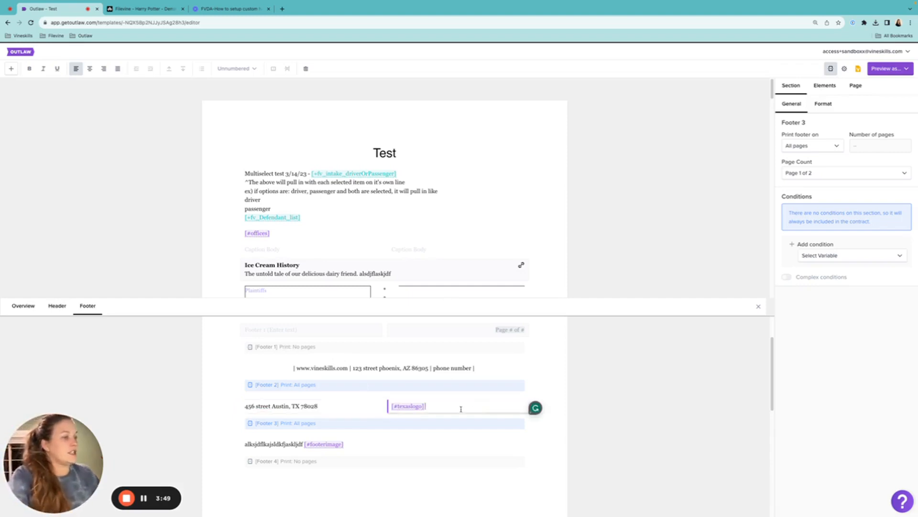
pyautogui.click(888, 69)
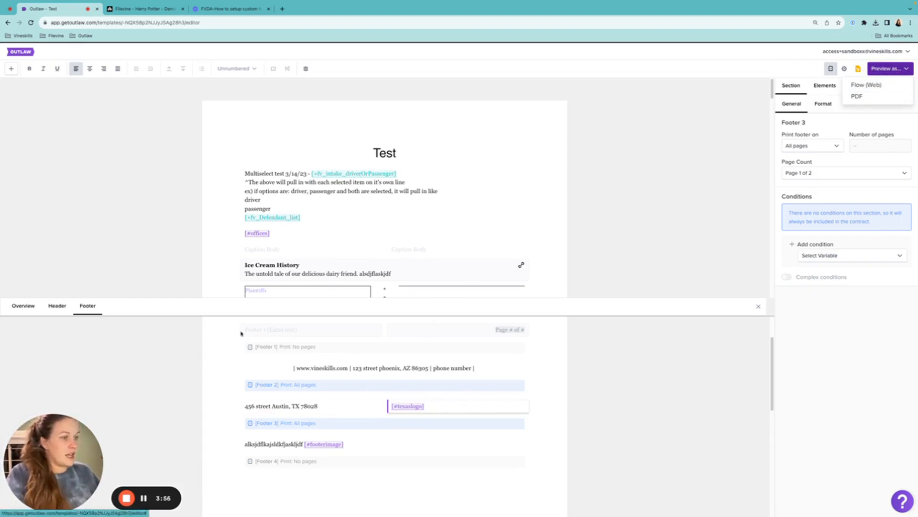
pyautogui.click(330, 410)
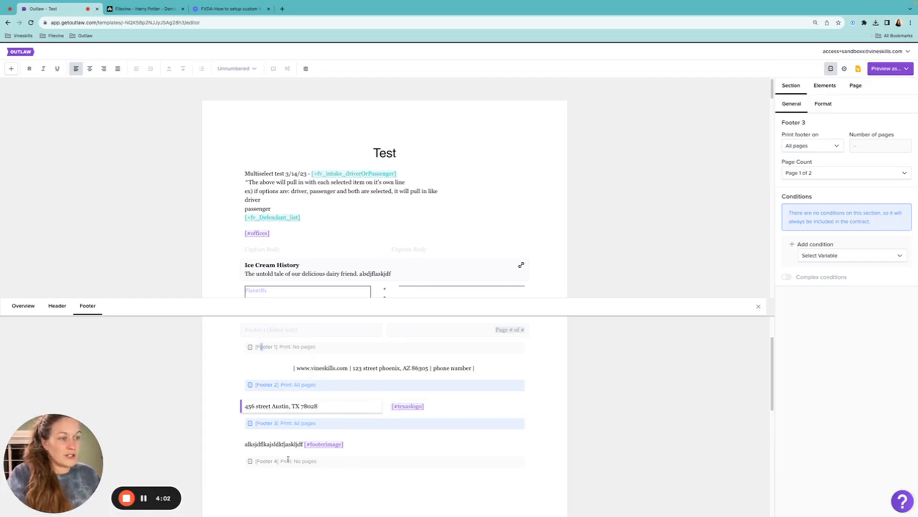
# Step: Delete Footer 4 with the placeholder text and the [#footerimage] variable
pyautogui.click(354, 445)
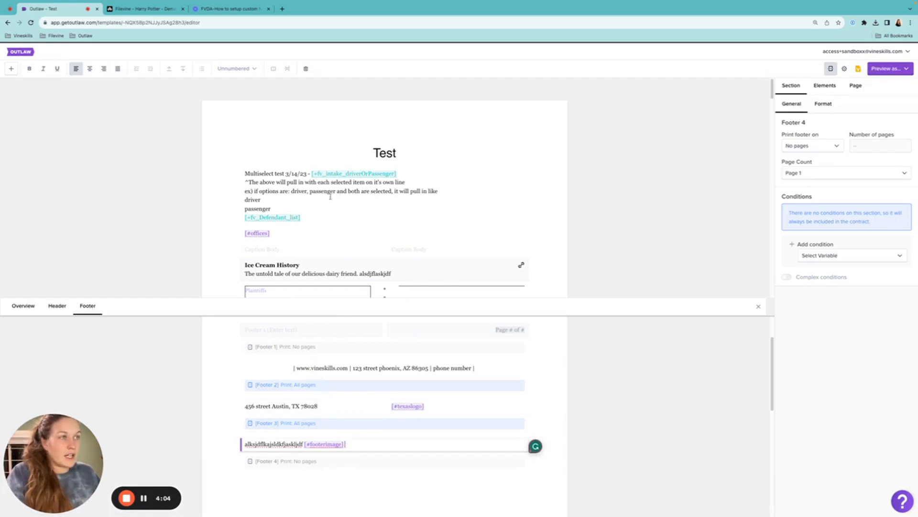
pyautogui.click(306, 71)
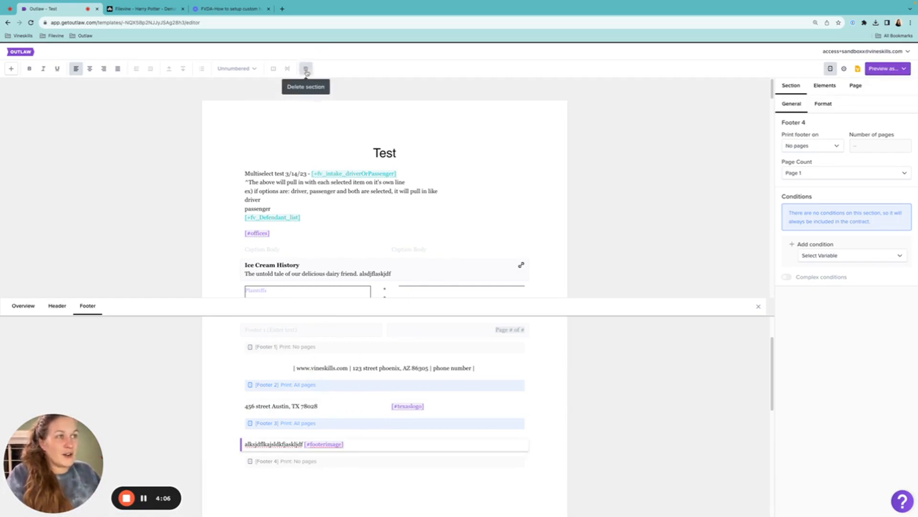
pyautogui.click(307, 84)
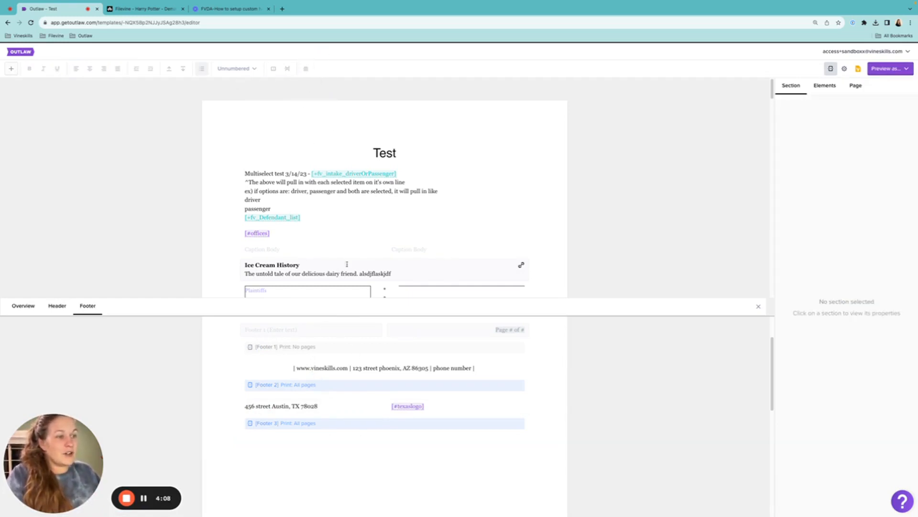
# Step: Preview the template as a PDF, examine the footer between the first and second pages, and close the preview
pyautogui.click(328, 411)
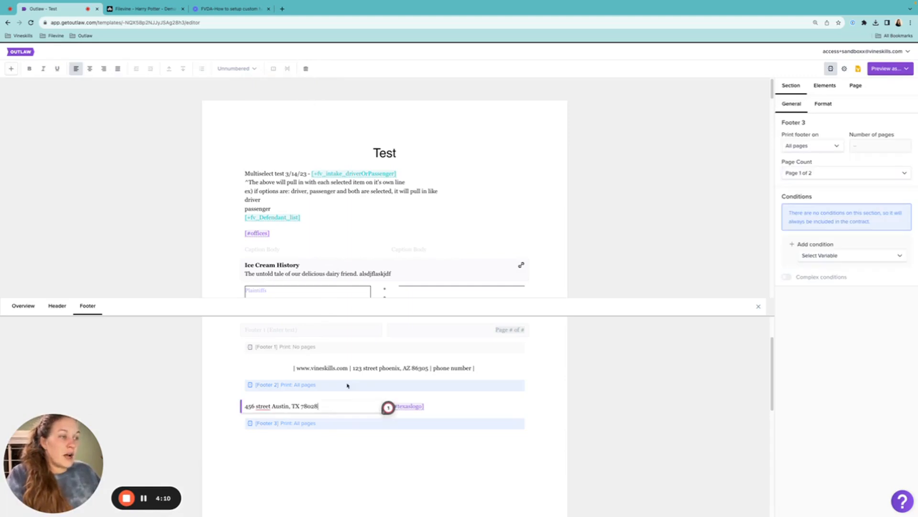
pyautogui.click(487, 365)
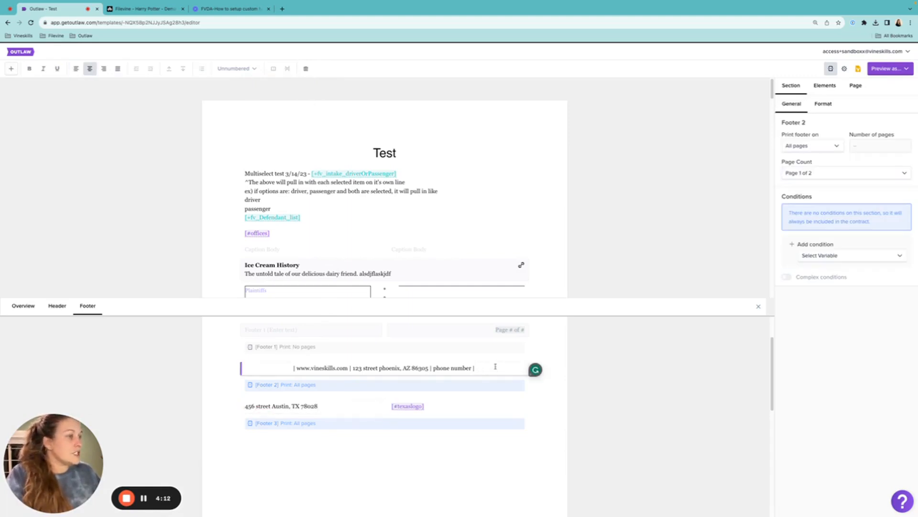
pyautogui.click(898, 70)
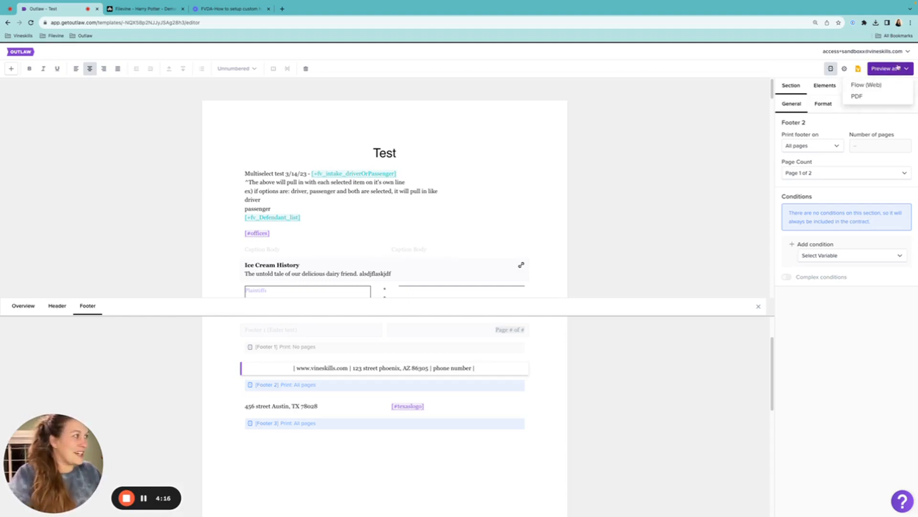
pyautogui.click(858, 97)
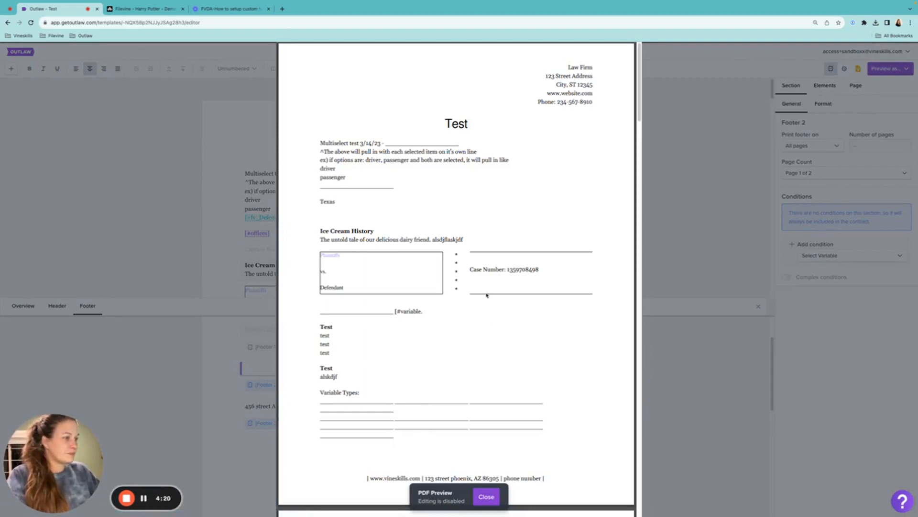
pyautogui.scroll(-3, 487, 295)
pyautogui.moveTo(366, 333); pyautogui.dragTo(548, 337)
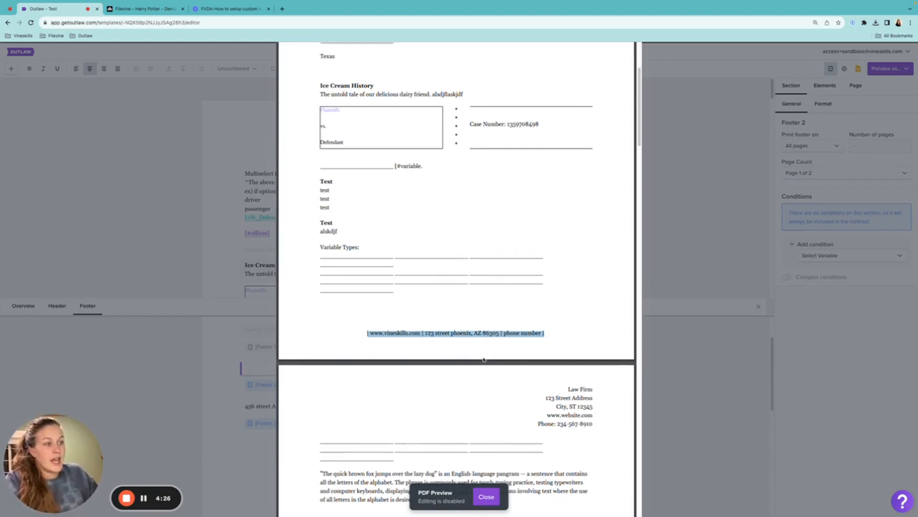
pyautogui.scroll(-1, 314, 409)
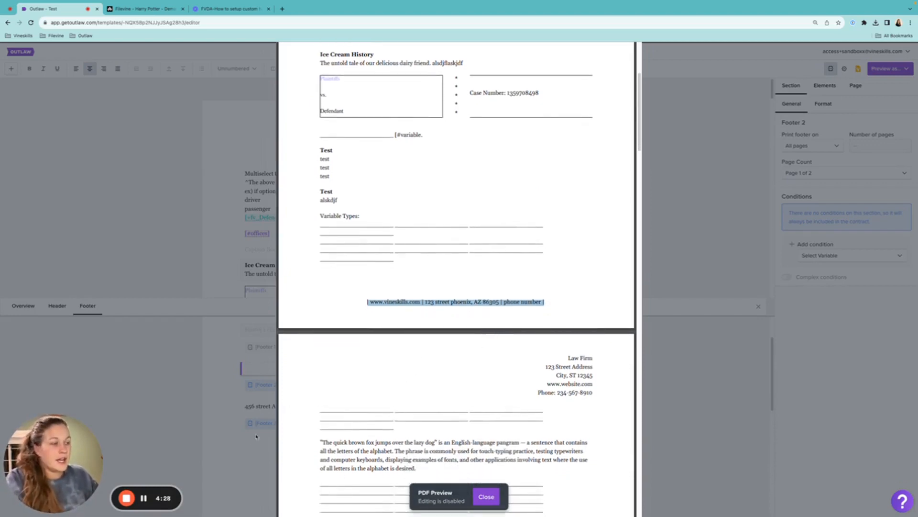
pyautogui.press('Escape')
# Step: Set Footer 2 with the Phoenix address to print on no pages
pyautogui.click(321, 405)
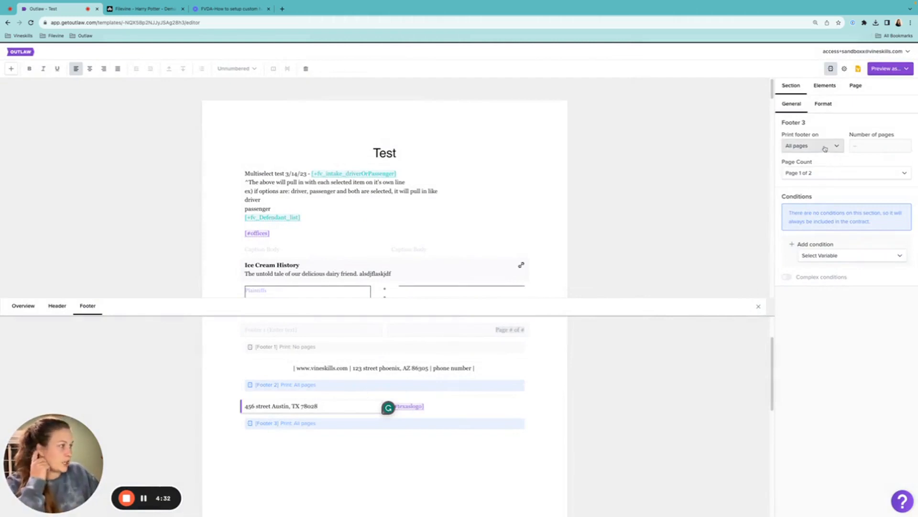
pyautogui.click(481, 366)
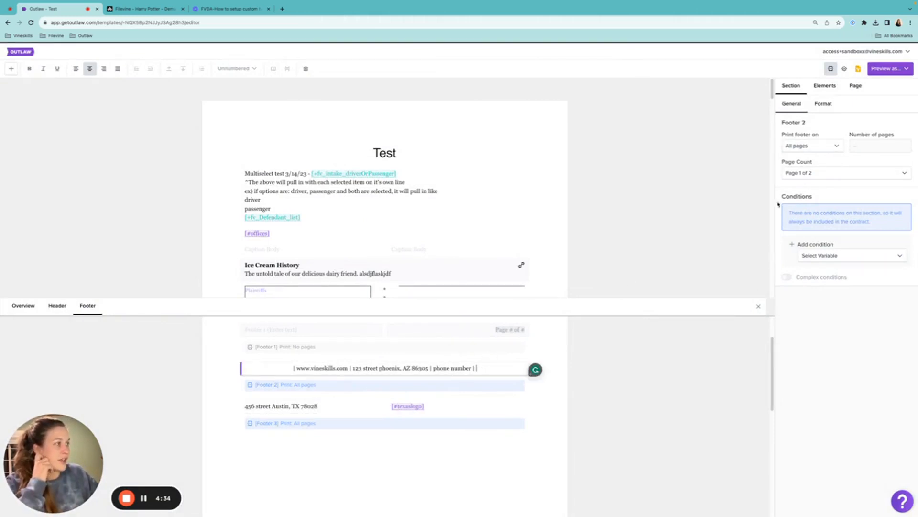
pyautogui.click(827, 145)
pyautogui.click(804, 180)
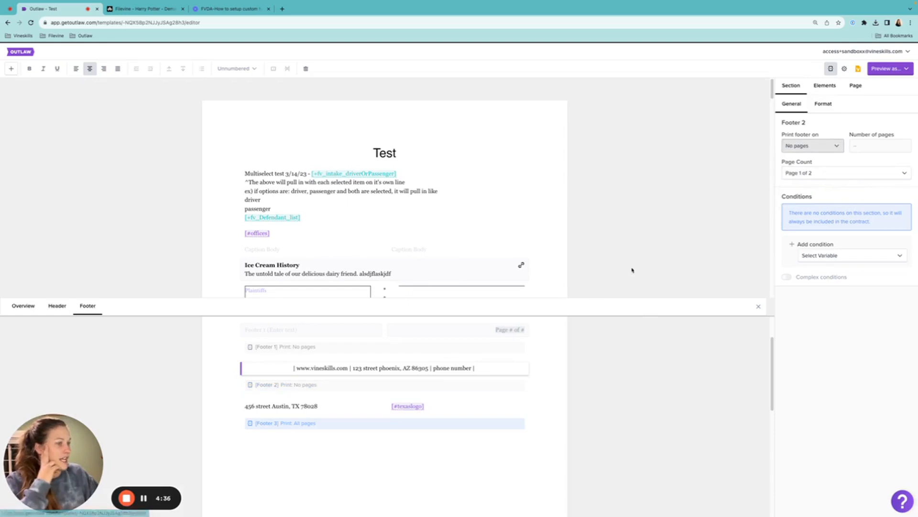
# Step: Preview the template as a PDF again to check Footer 3 with the Austin address
pyautogui.click(454, 405)
pyautogui.click(890, 69)
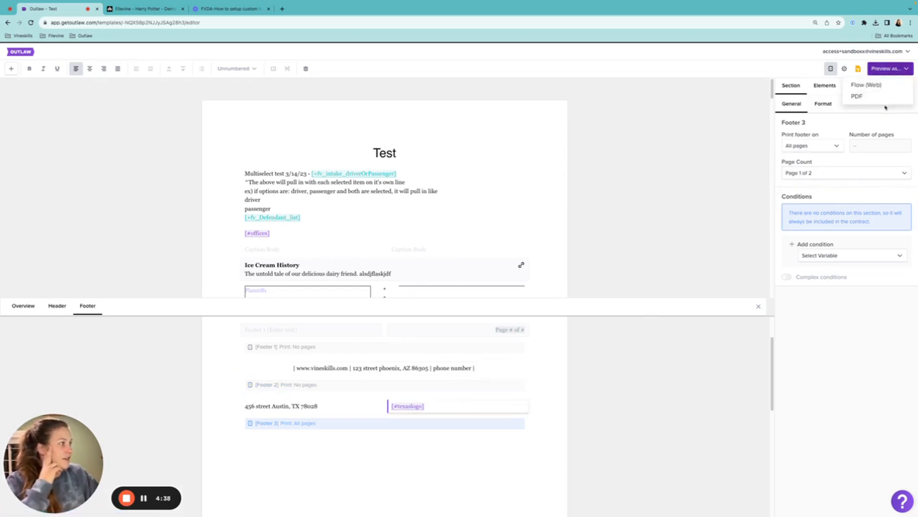
pyautogui.click(880, 96)
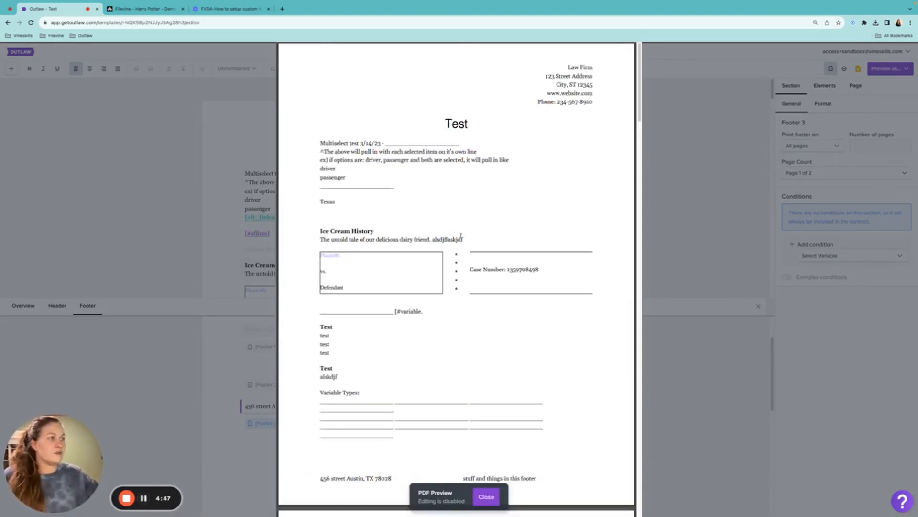
# Step: Examine the Austin footer between the first and second pages of the PDF preview, close it, and select Footer 2
pyautogui.scroll(-3, 490, 264)
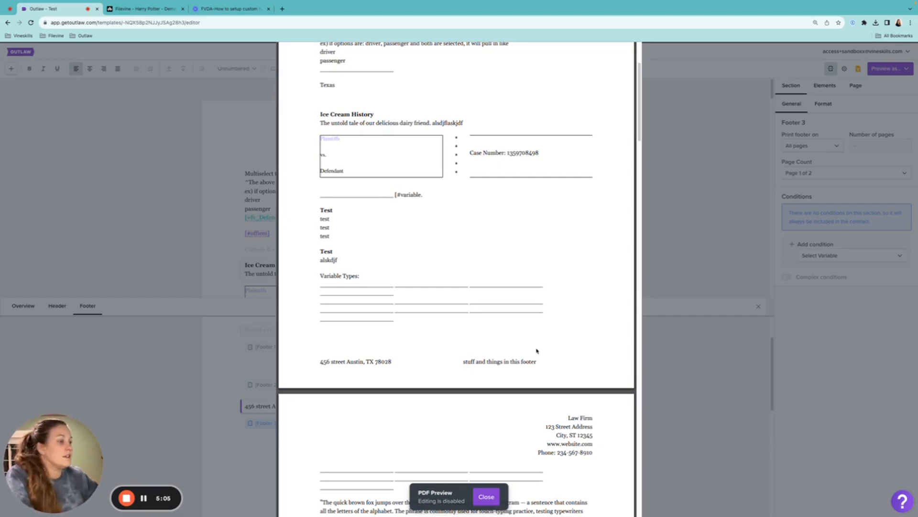
pyautogui.click(486, 497)
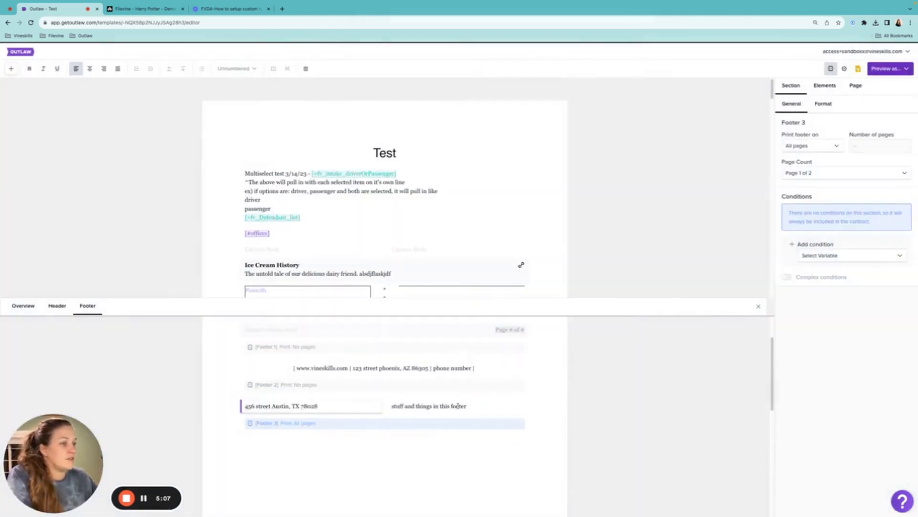
pyautogui.click(346, 401)
pyautogui.click(488, 367)
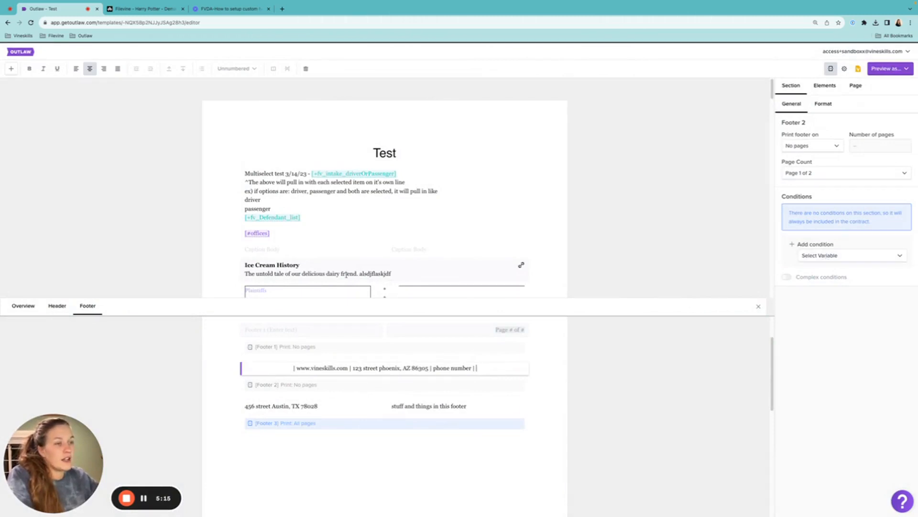
# Step: Add an empty second item to the Test Overview and view the settings of the [#offices] and [+fv_casesummary_state] variables
pyautogui.click(26, 312)
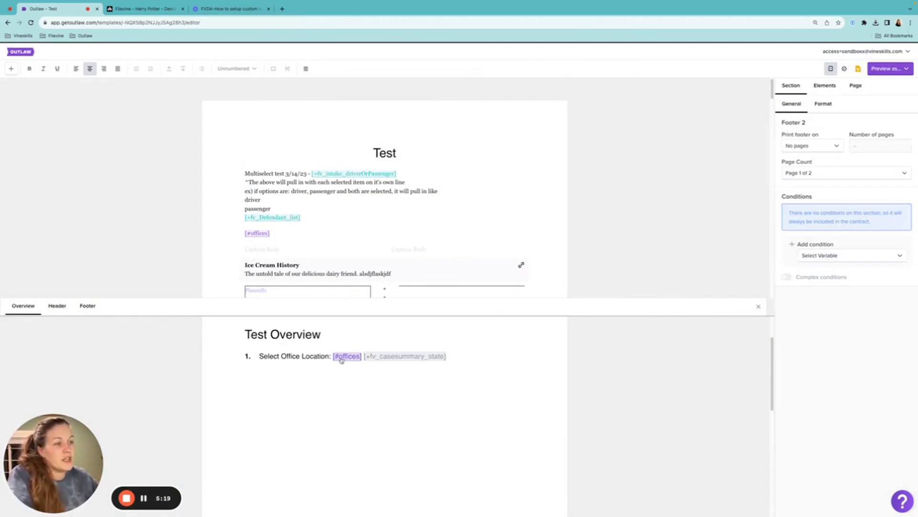
pyautogui.click(464, 356)
pyautogui.press('Return')
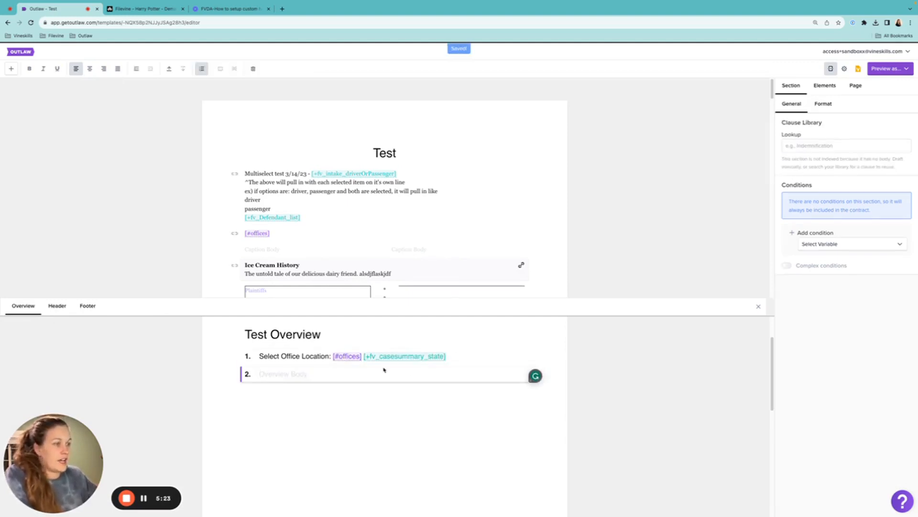
pyautogui.click(347, 357)
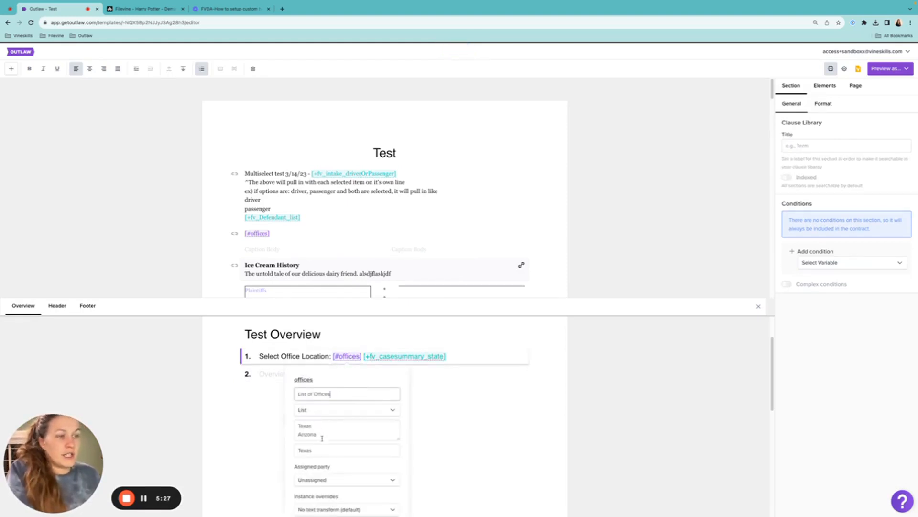
pyautogui.click(388, 357)
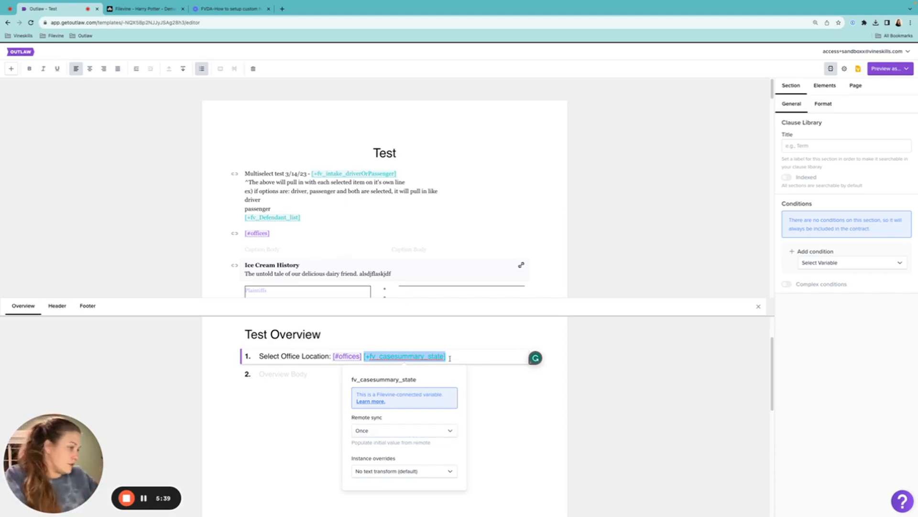
pyautogui.click(283, 373)
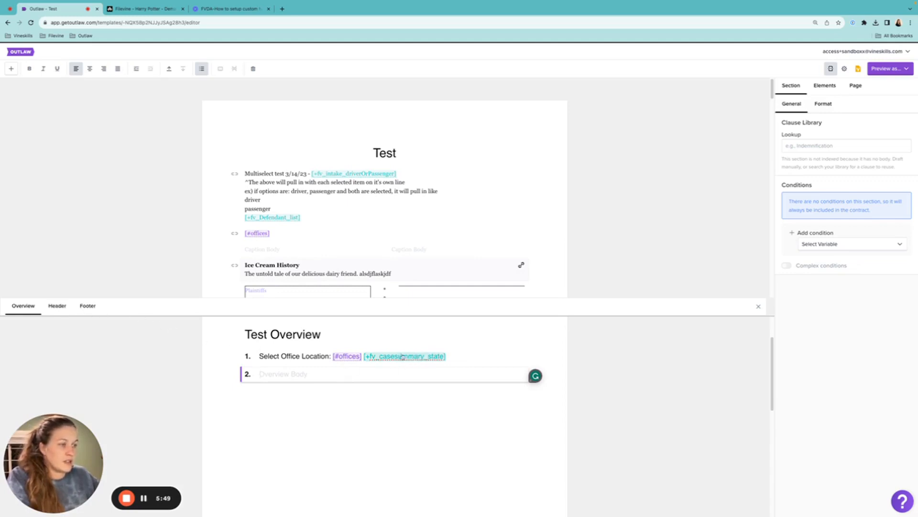
# Step: Add a condition to Footer 2 with the Phoenix address so it is included only when List of Offices is one of Arizona
pyautogui.click(89, 308)
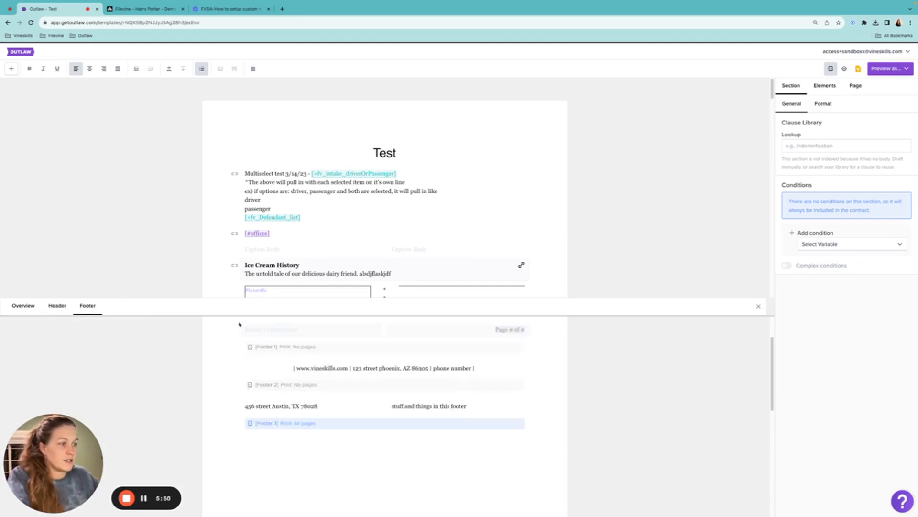
pyautogui.click(488, 369)
pyautogui.click(868, 255)
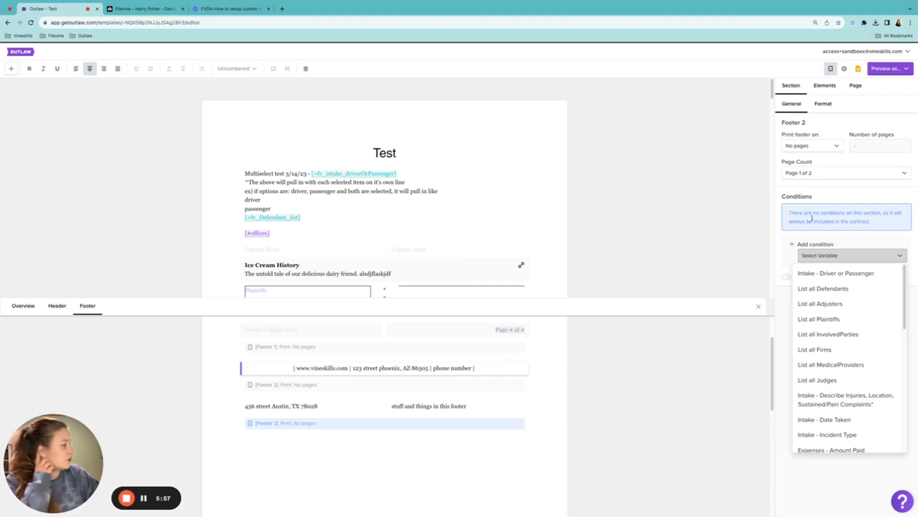
pyautogui.scroll(-3, 859, 373)
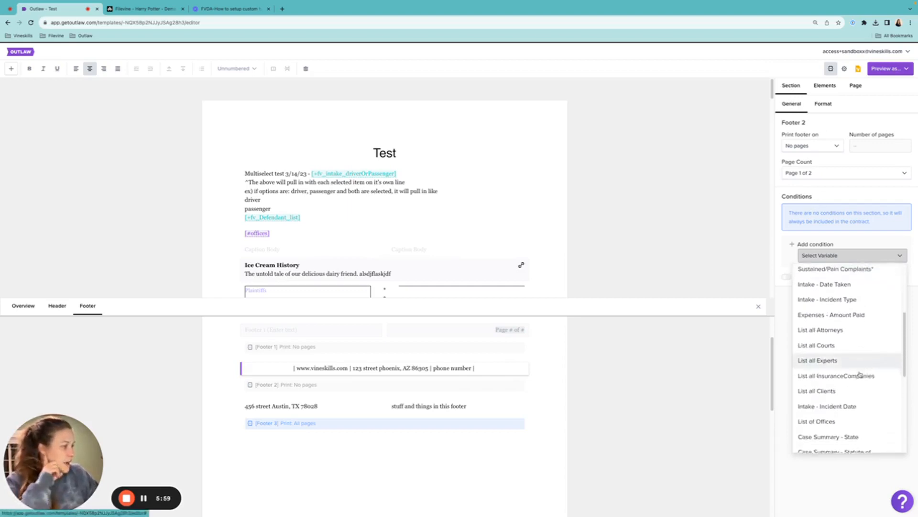
pyautogui.scroll(-4, 860, 374)
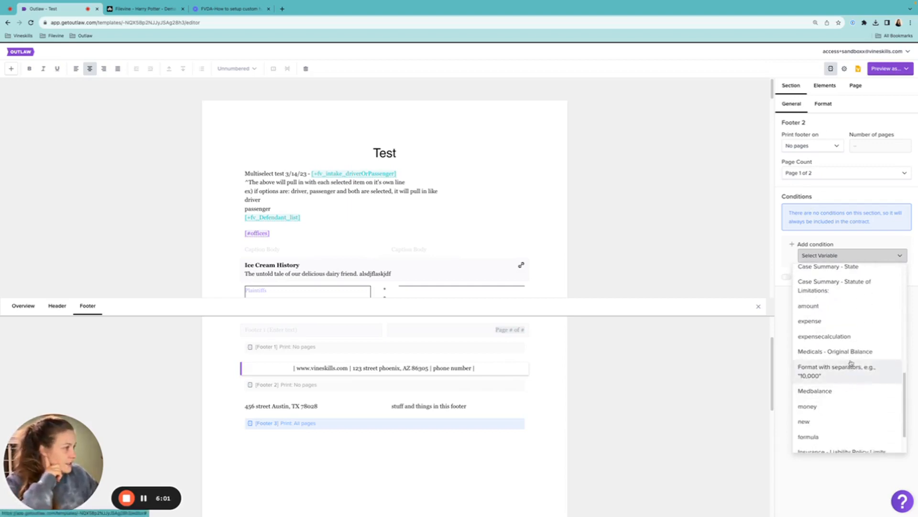
pyautogui.scroll(-1, 851, 362)
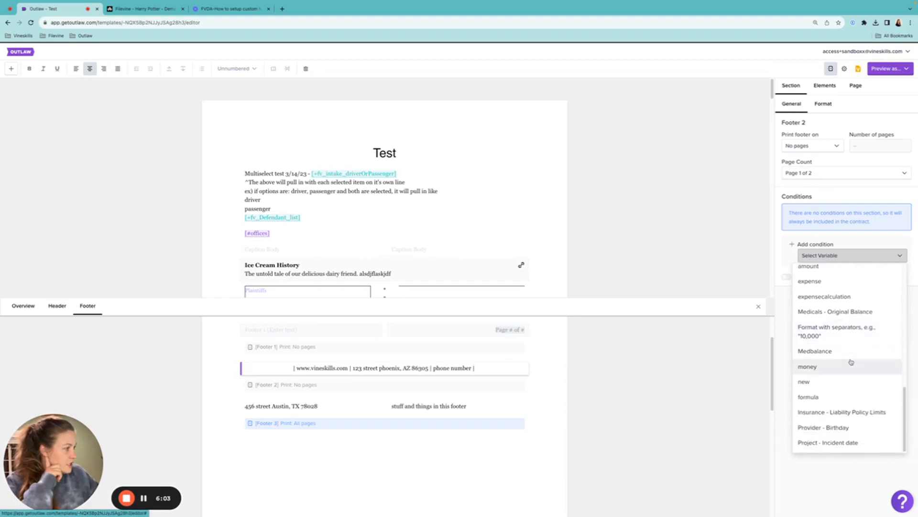
pyautogui.scroll(2, 851, 362)
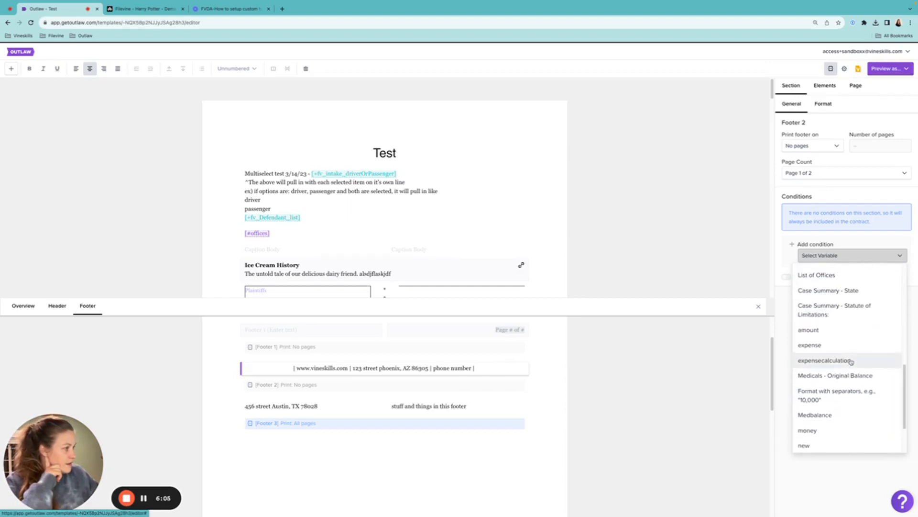
pyautogui.click(828, 282)
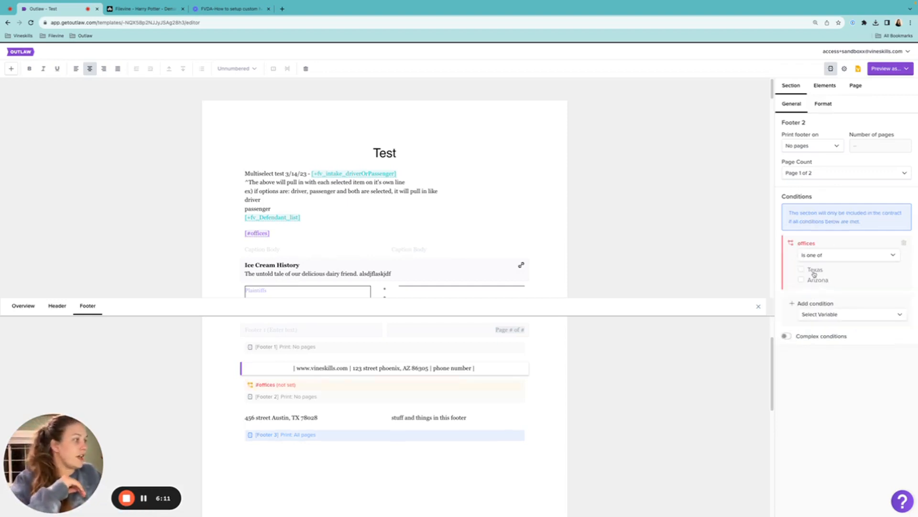
pyautogui.click(814, 281)
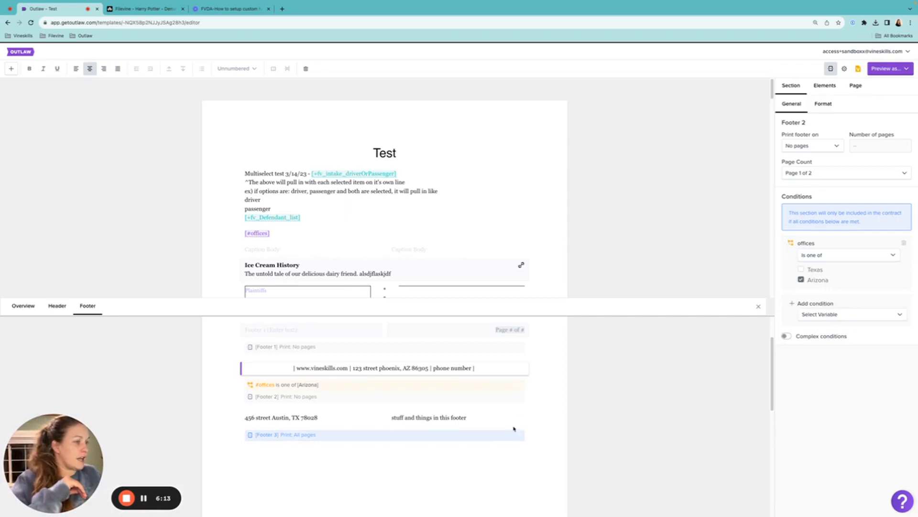
# Step: Add a condition to Footer 3 with the Austin address so it is included only when Case Summary - State is one of Texas
pyautogui.click(337, 417)
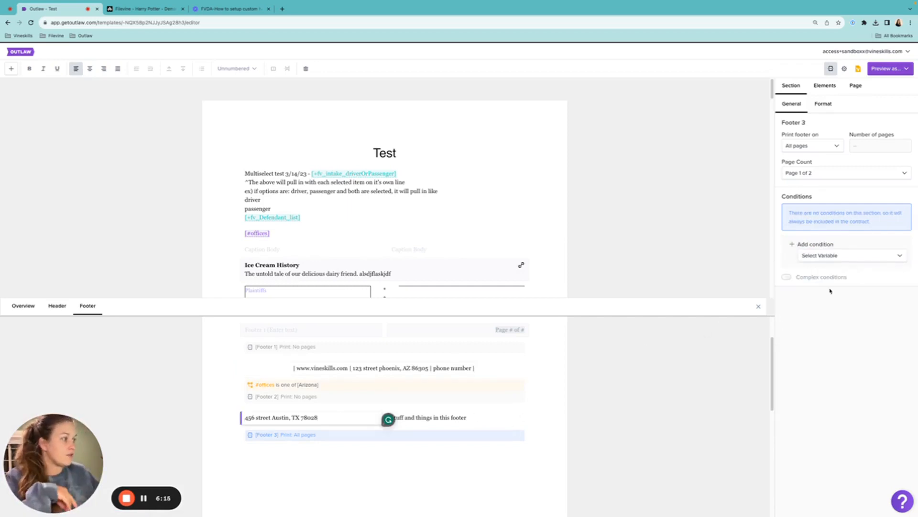
pyautogui.click(844, 256)
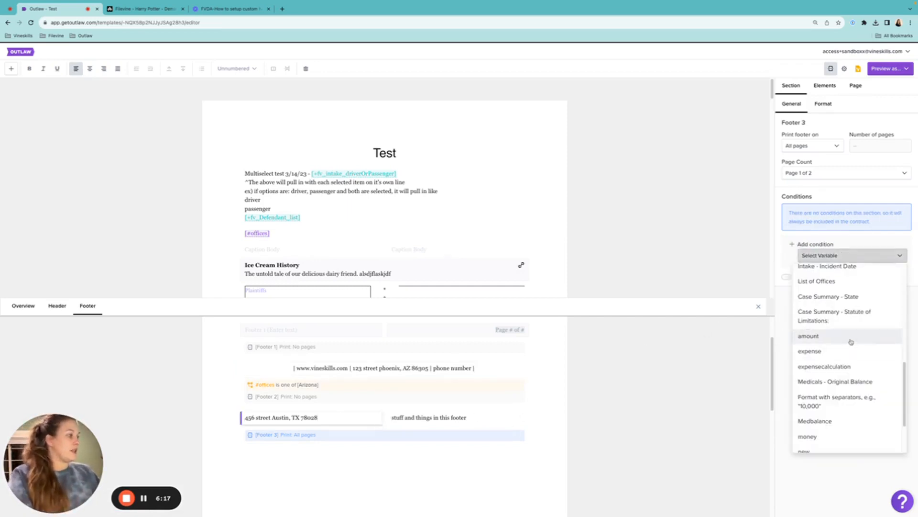
pyautogui.click(850, 297)
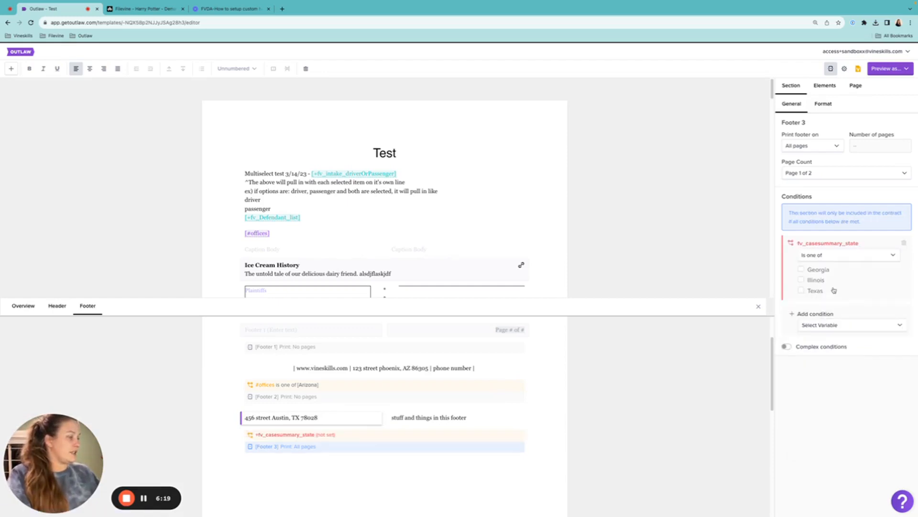
pyautogui.click(816, 291)
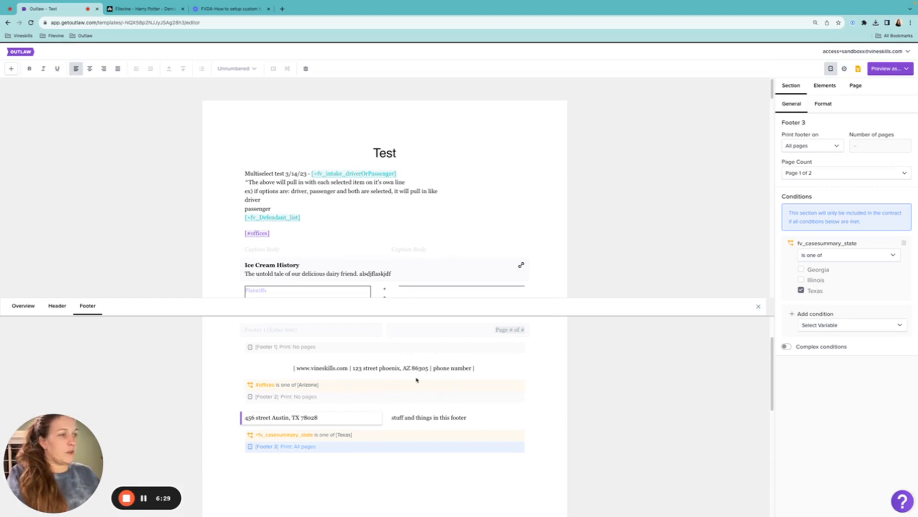
# Step: Switch to the Filevine case summary and set the filename for the document generated from the Test template to "Test - footer"
pyautogui.click(158, 9)
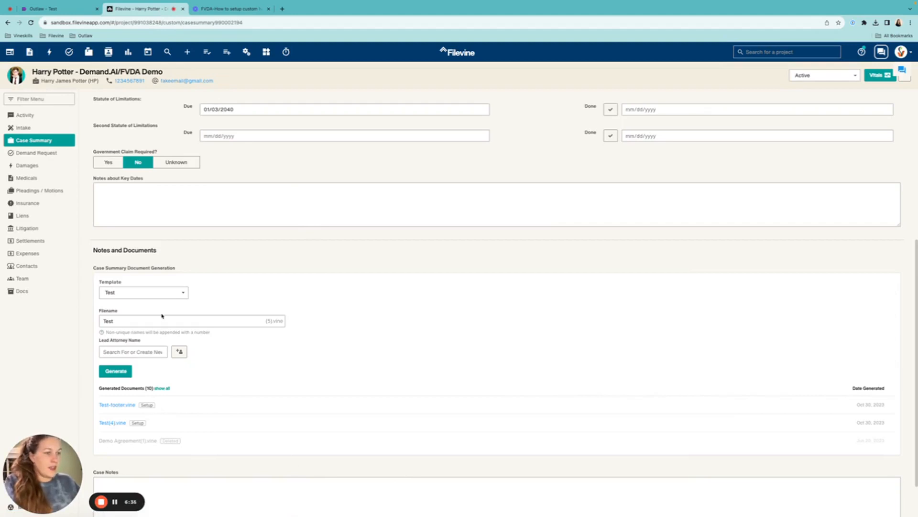
pyautogui.click(163, 293)
pyautogui.click(217, 319)
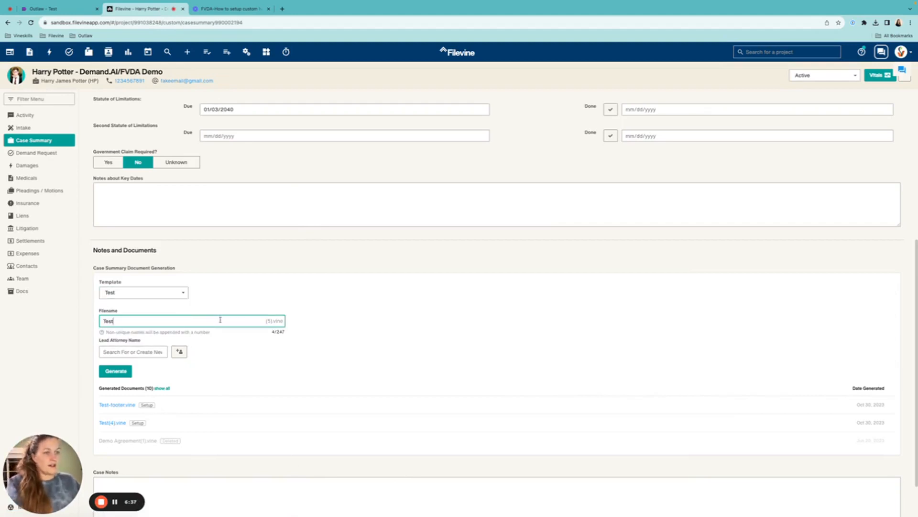
pyautogui.write('- footer')
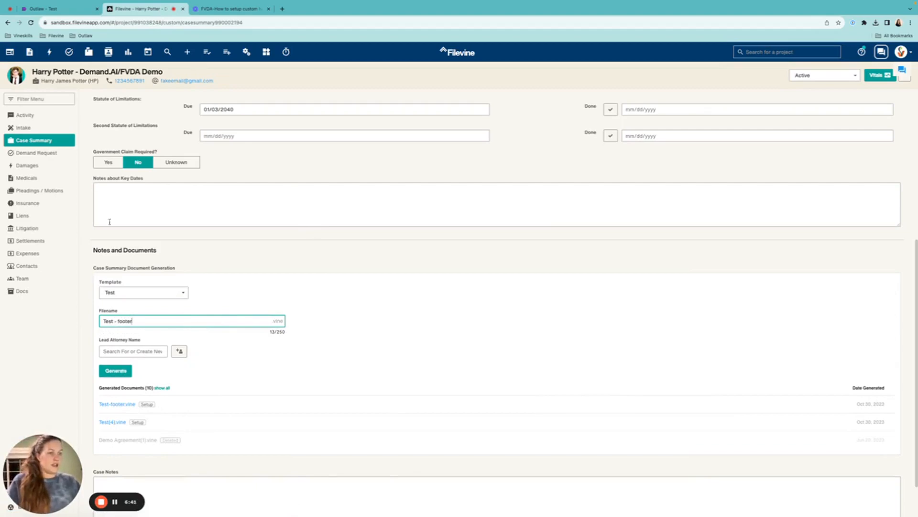
pyautogui.scroll(5, 256, 185)
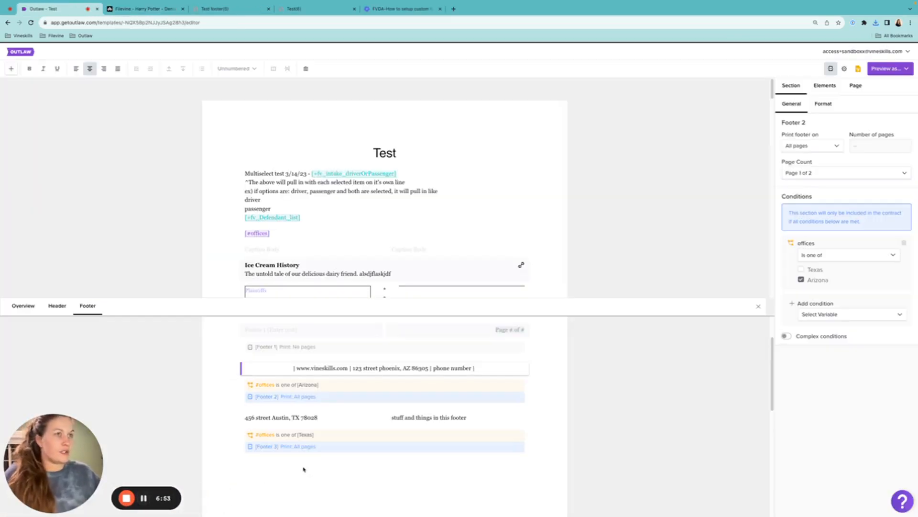
# Step: Switch to Filevine, examine the overview and document body of the generated Test(6), and open its preview and download options
pyautogui.click(149, 13)
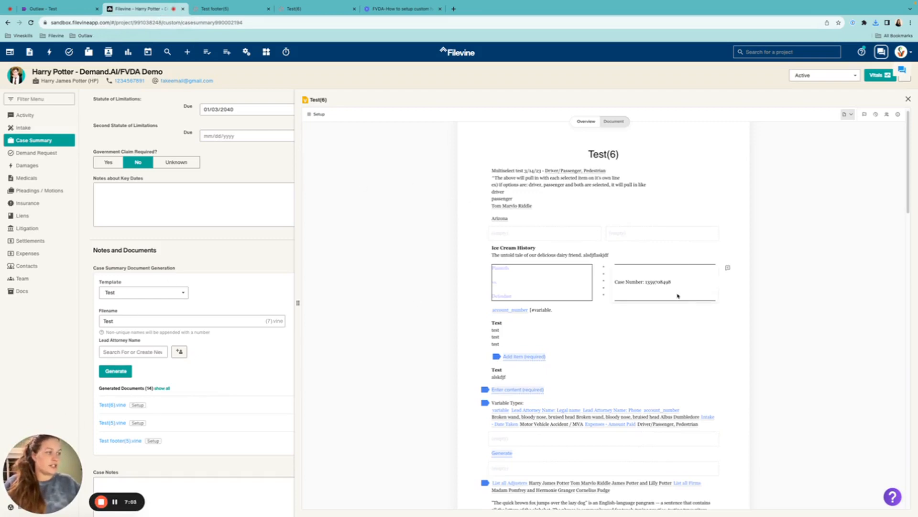
pyautogui.click(583, 123)
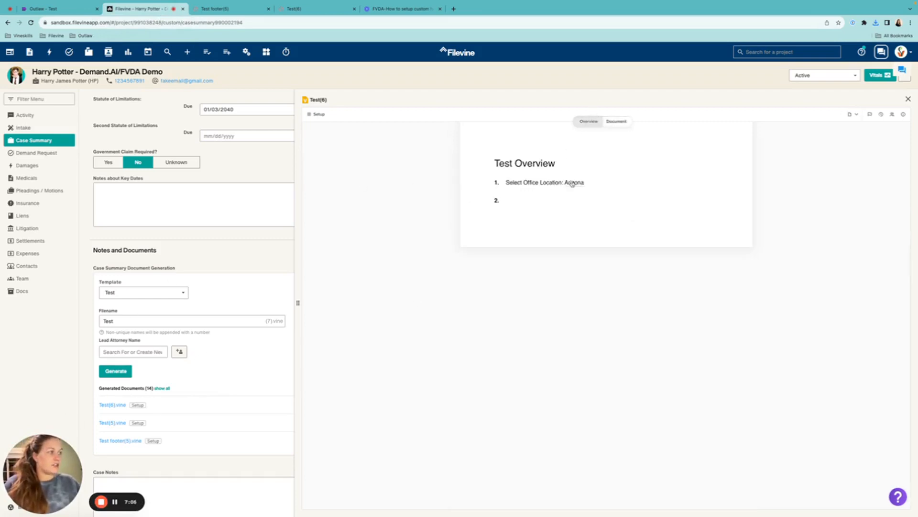
pyautogui.click(620, 122)
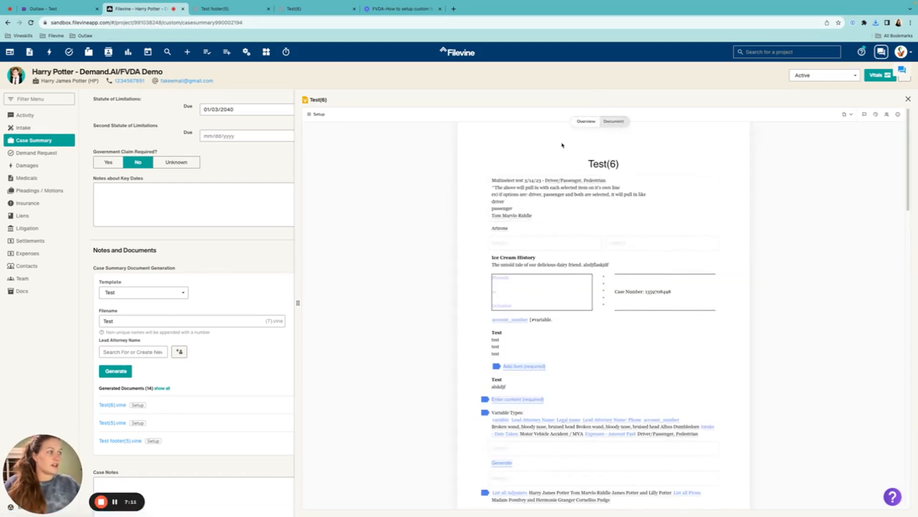
pyautogui.scroll(-5, 549, 330)
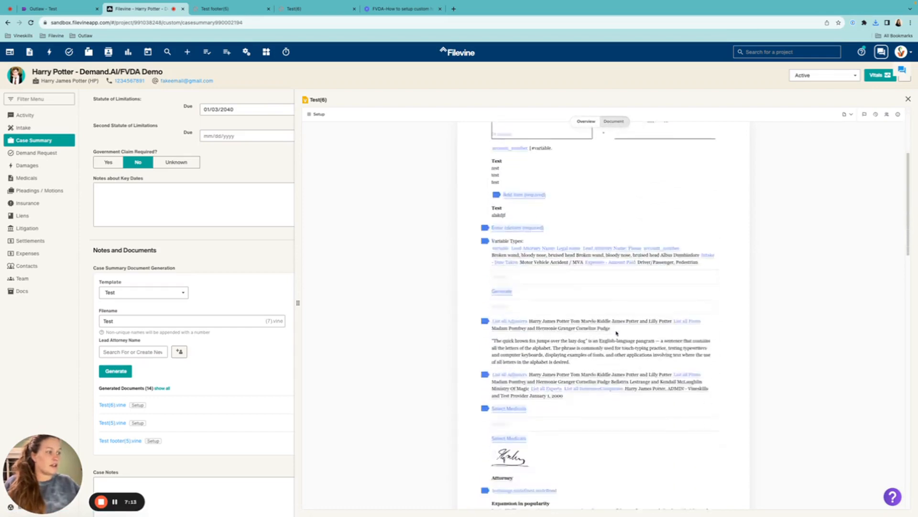
pyautogui.scroll(-1, 563, 340)
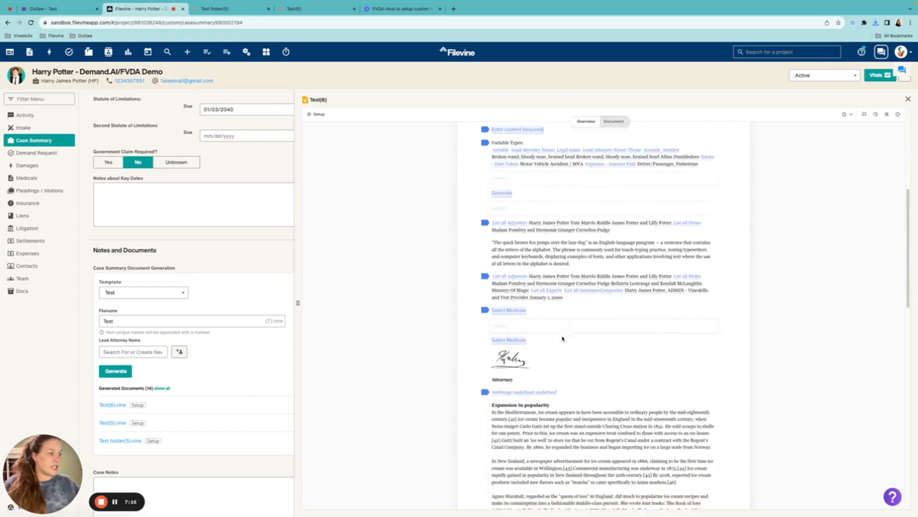
pyautogui.click(848, 115)
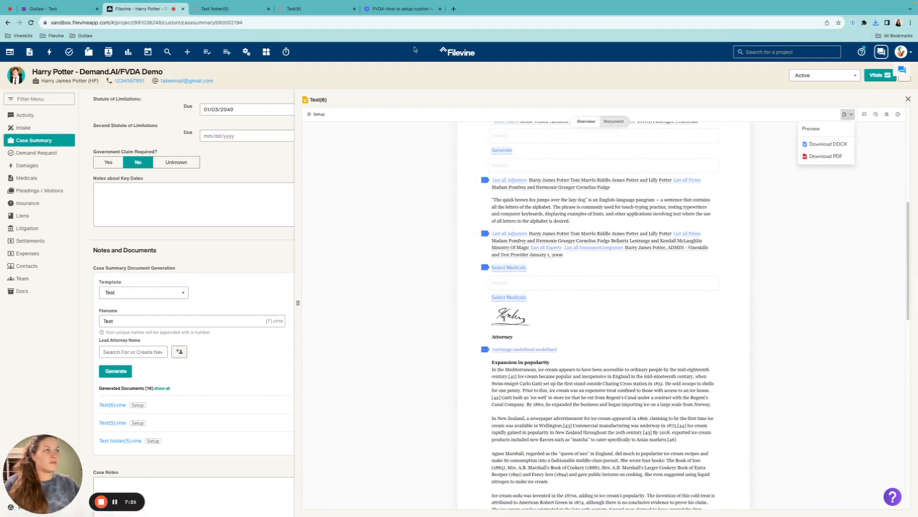
# Step: Switch to the downloaded Test footer(5) PDF and examine the footer address and text on its first two pages
pyautogui.click(225, 9)
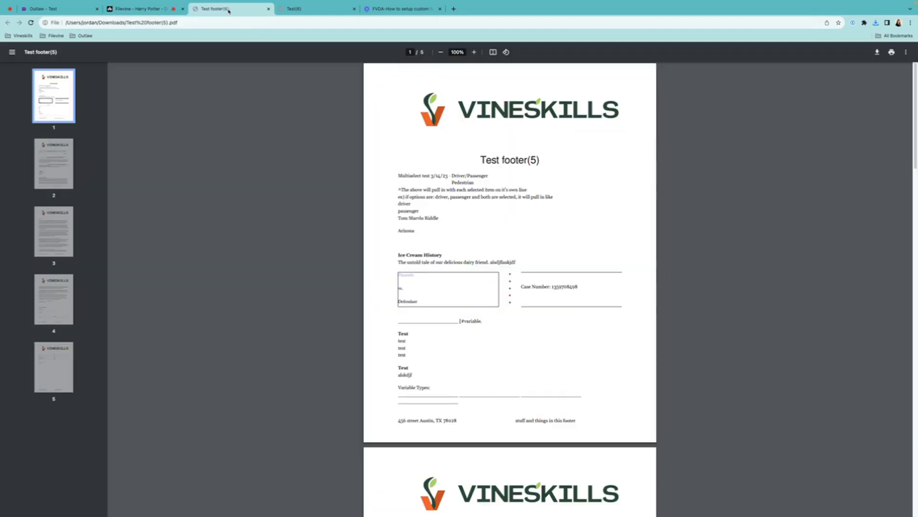
pyautogui.scroll(-1, 461, 394)
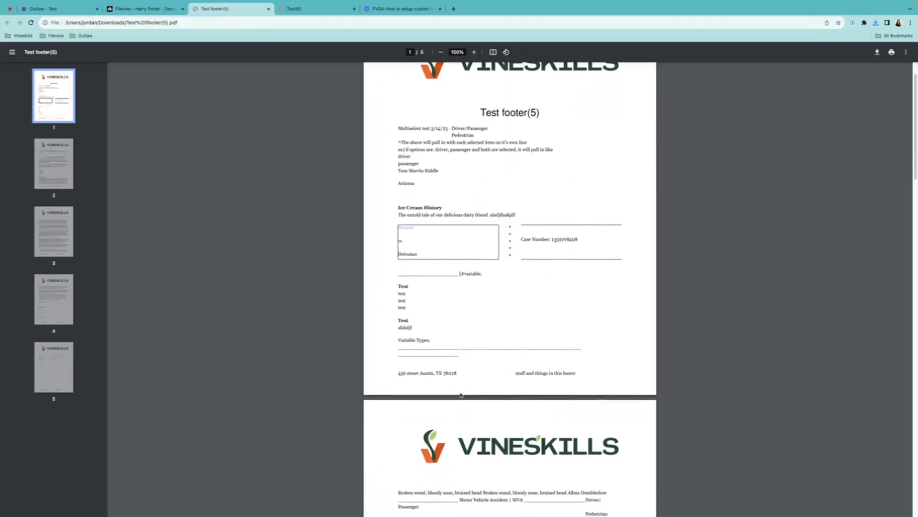
pyautogui.moveTo(398, 374); pyautogui.dragTo(583, 380)
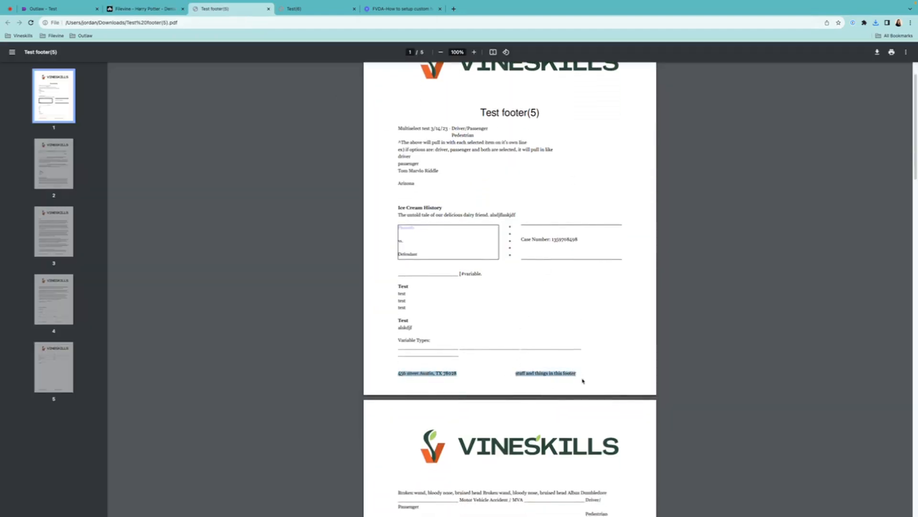
pyautogui.scroll(-2, 548, 347)
pyautogui.scroll(-4, 502, 324)
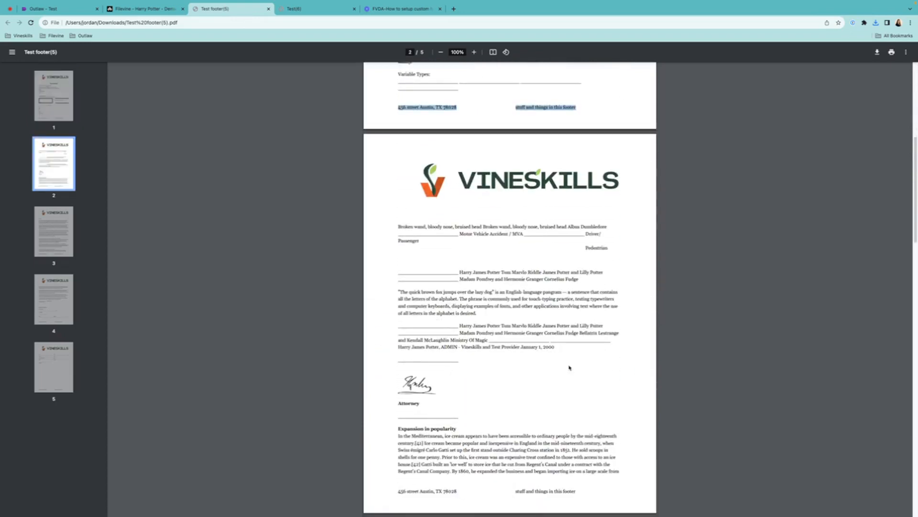
pyautogui.moveTo(510, 109); pyautogui.dragTo(576, 109)
pyautogui.moveTo(458, 107); pyautogui.dragTo(402, 107)
pyautogui.moveTo(512, 109); pyautogui.dragTo(586, 107)
pyautogui.scroll(-3, 551, 141)
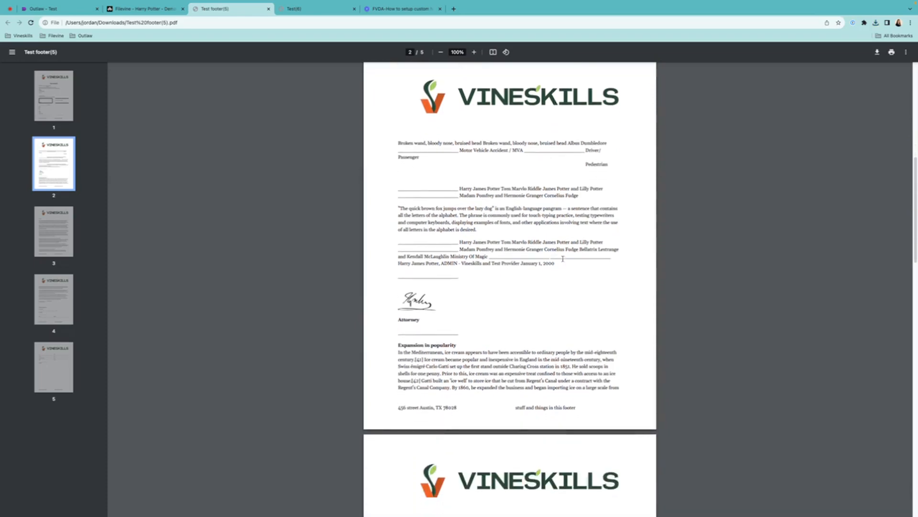
# Step: Check the footer at the end of page 2 in the Test footer(5) PDF and return to its first page
pyautogui.scroll(-3, 514, 297)
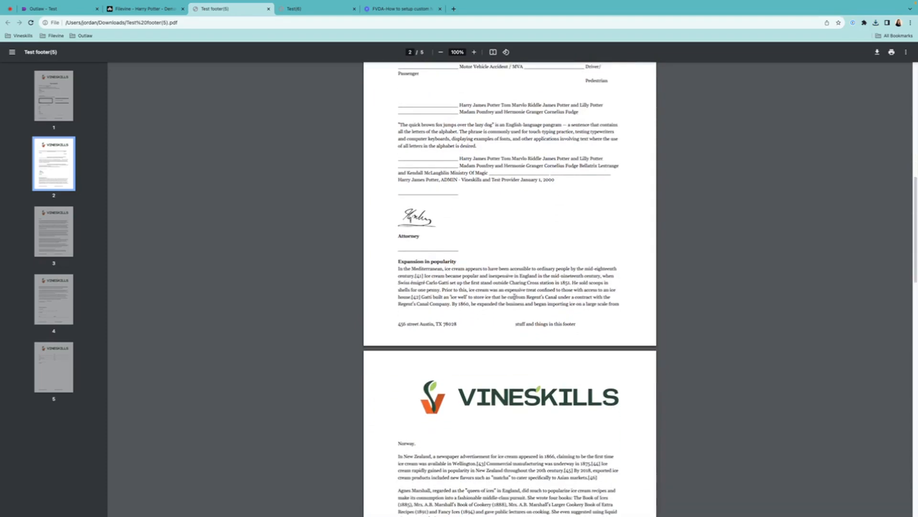
pyautogui.scroll(15, 514, 296)
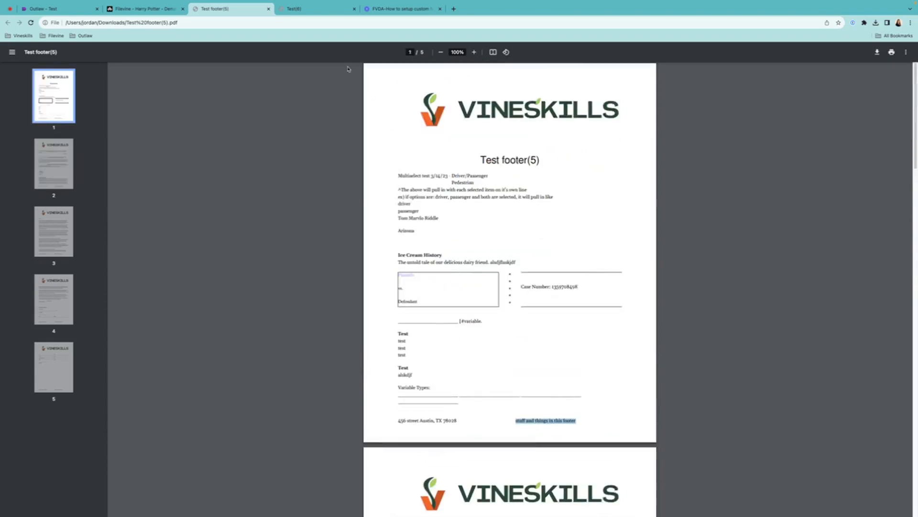
# Step: Switch to the Test(6) PDF, examine the footer line on its first two pages, and return to the Outlaw Test template
pyautogui.click(319, 11)
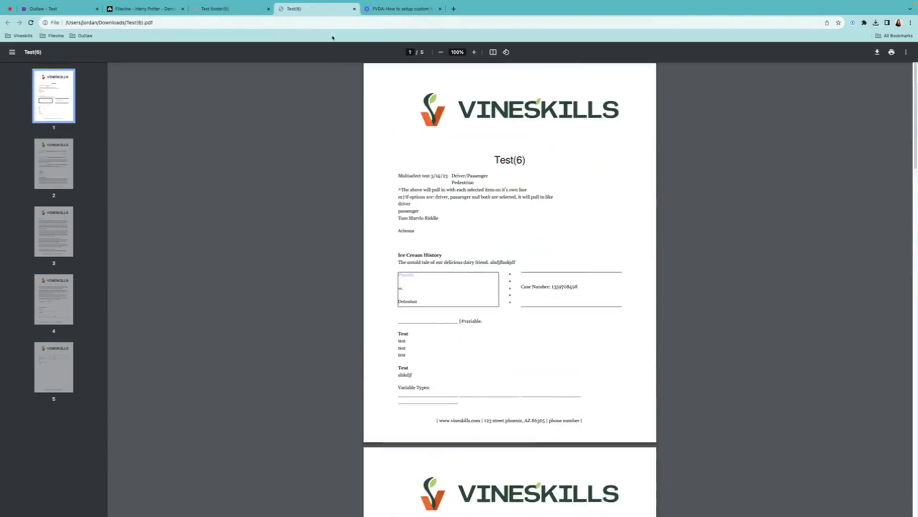
pyautogui.scroll(-3, 527, 339)
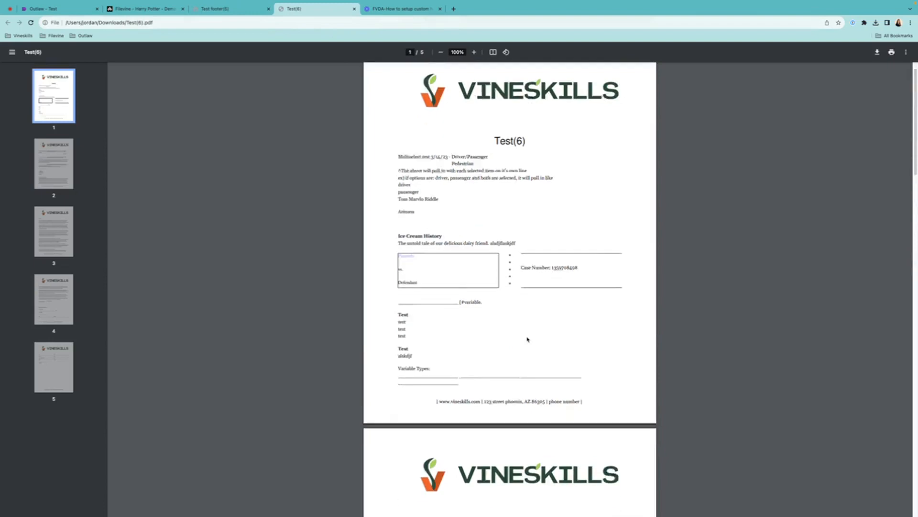
pyautogui.moveTo(435, 325); pyautogui.dragTo(597, 327)
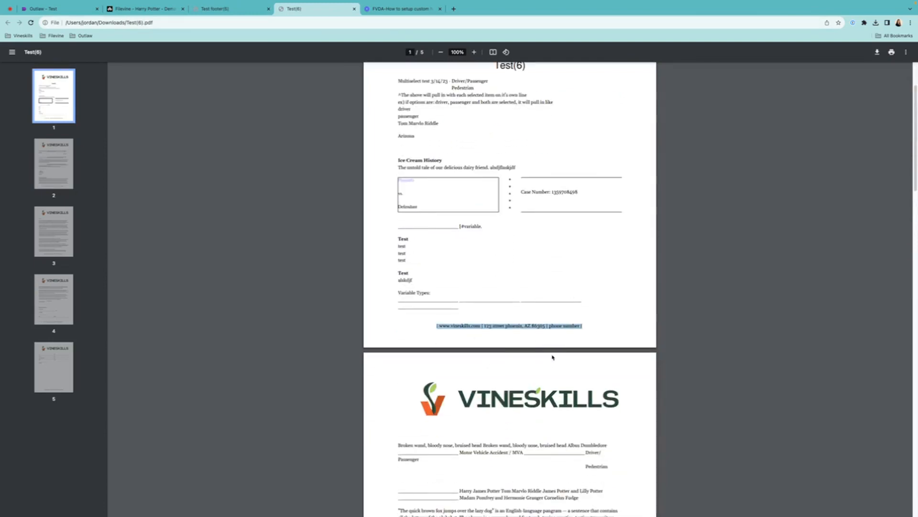
pyautogui.scroll(-2, 530, 335)
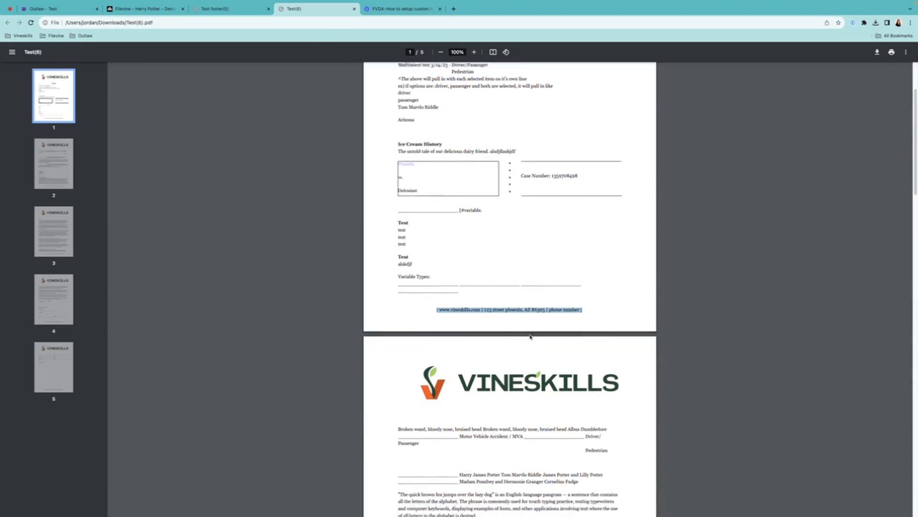
pyautogui.scroll(-15, 530, 337)
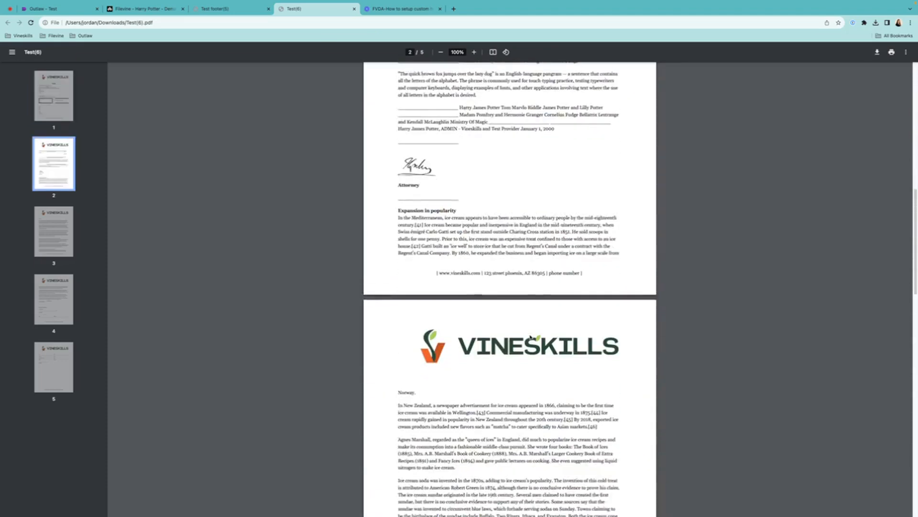
pyautogui.scroll(20, 326, 236)
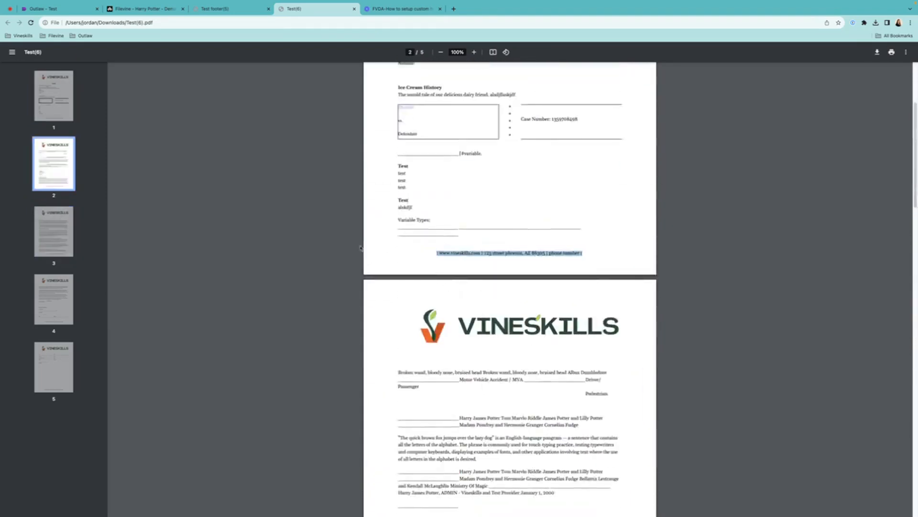
pyautogui.click(66, 13)
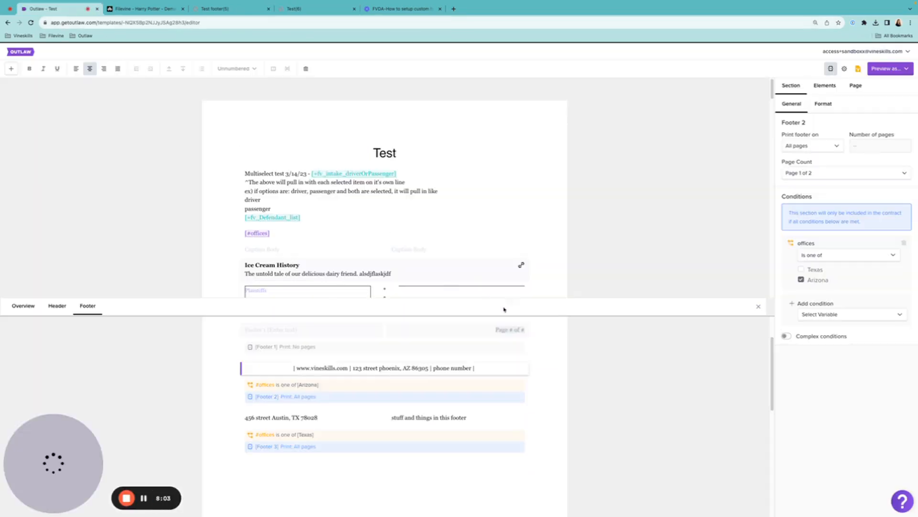